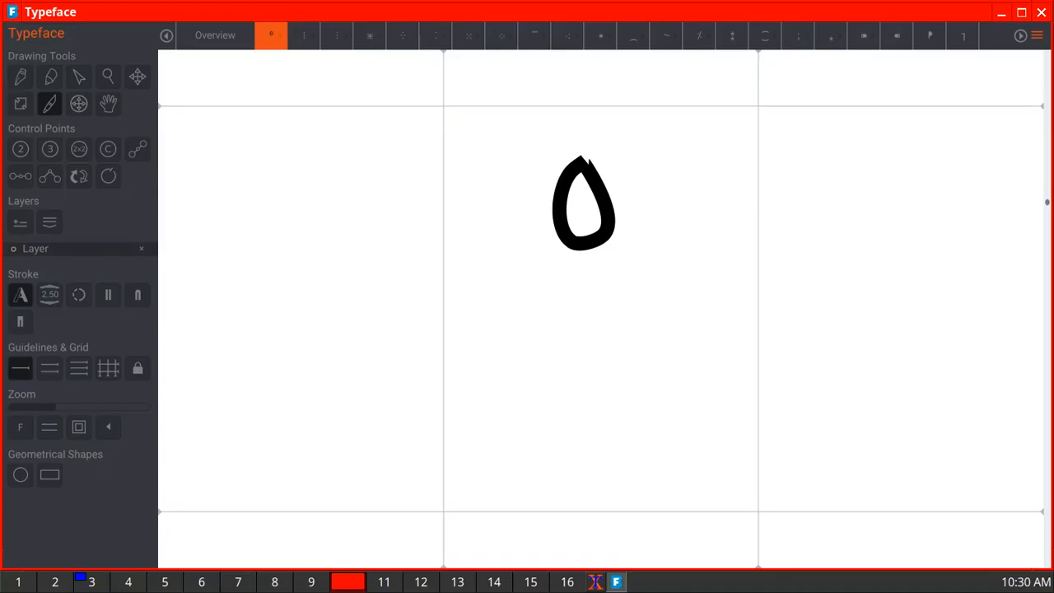
# - Open the empty superscript i glyph and draw it freehand as a short vertical stem with a dot above
pyautogui.click(215, 35)
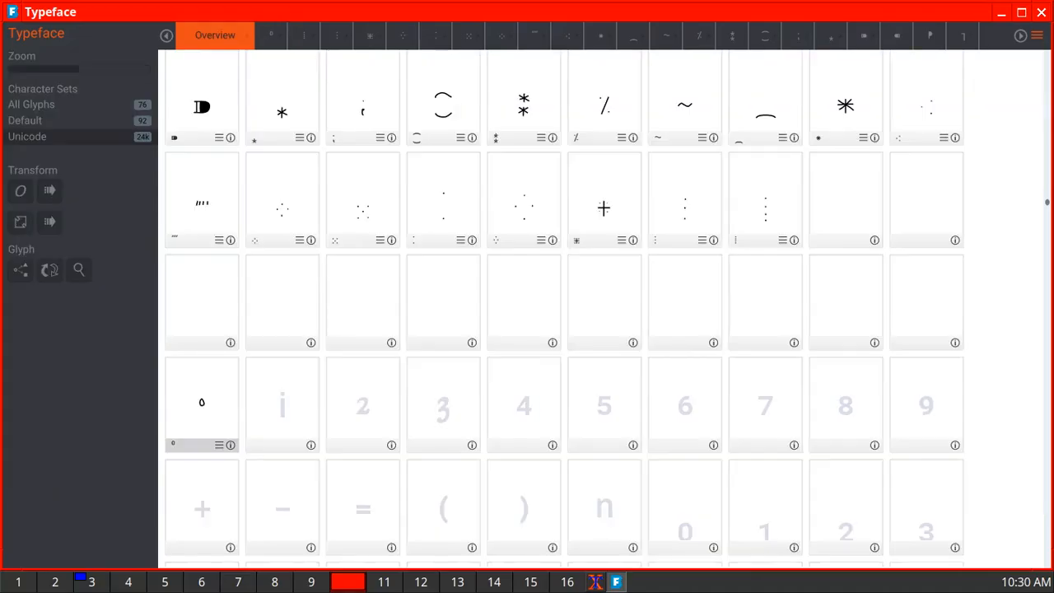
pyautogui.doubleClick(282, 405)
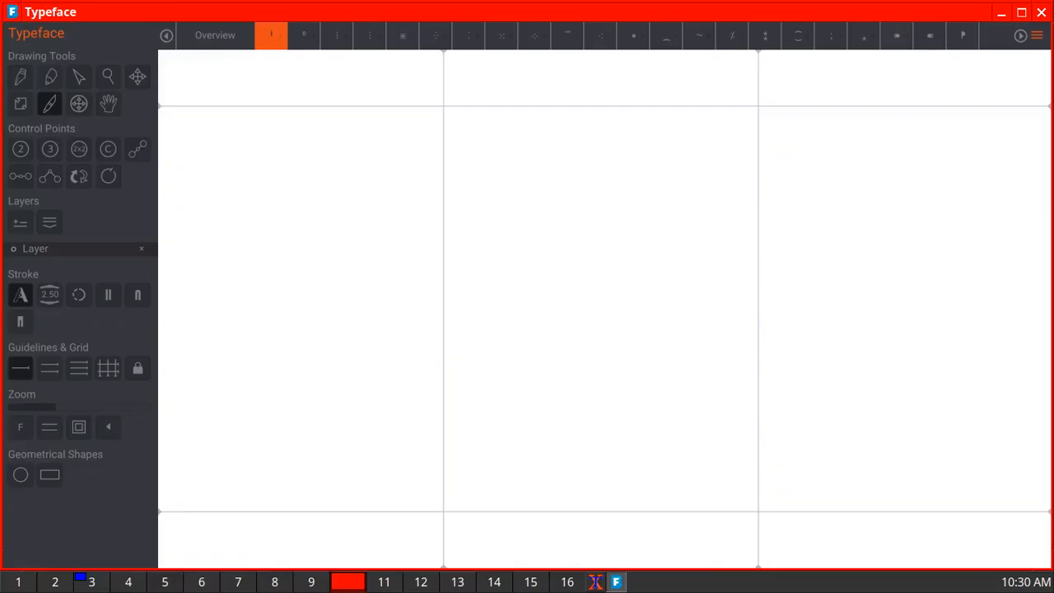
pyautogui.moveTo(583, 202); pyautogui.dragTo(582, 242)
pyautogui.moveTo(580, 151); pyautogui.dragTo(580, 158)
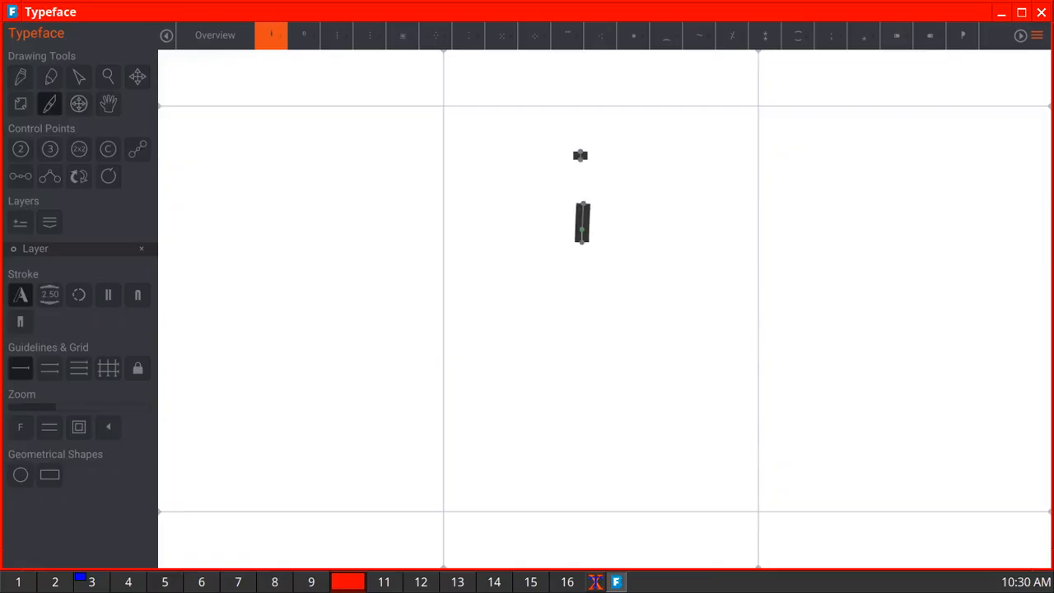
pyautogui.click(214, 36)
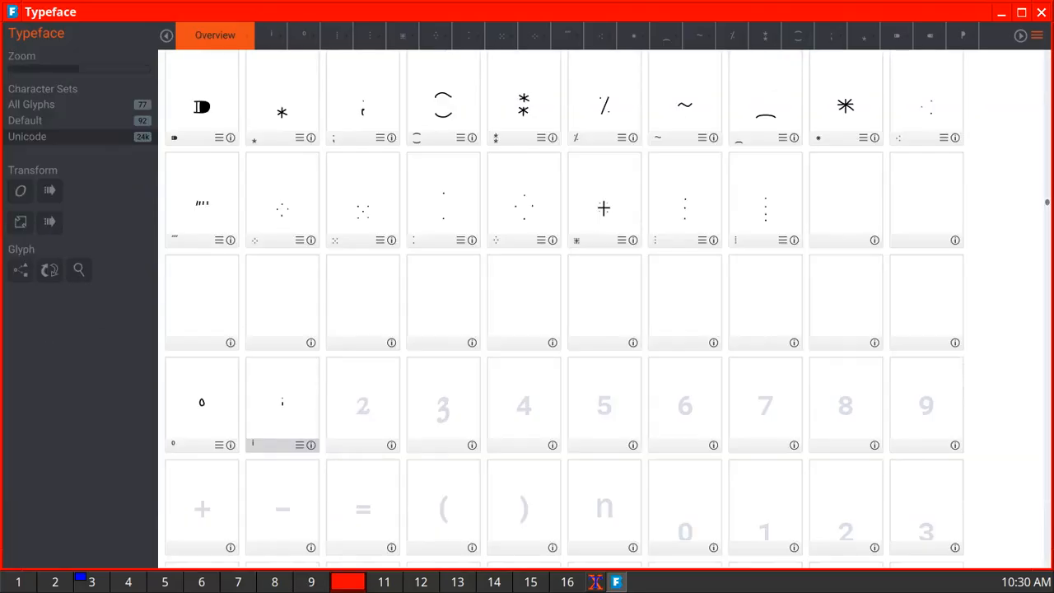
# - Draw the superscript 4 and superscript 5 freehand, each in its own glyph, and return to the glyph overview
pyautogui.doubleClick(524, 405)
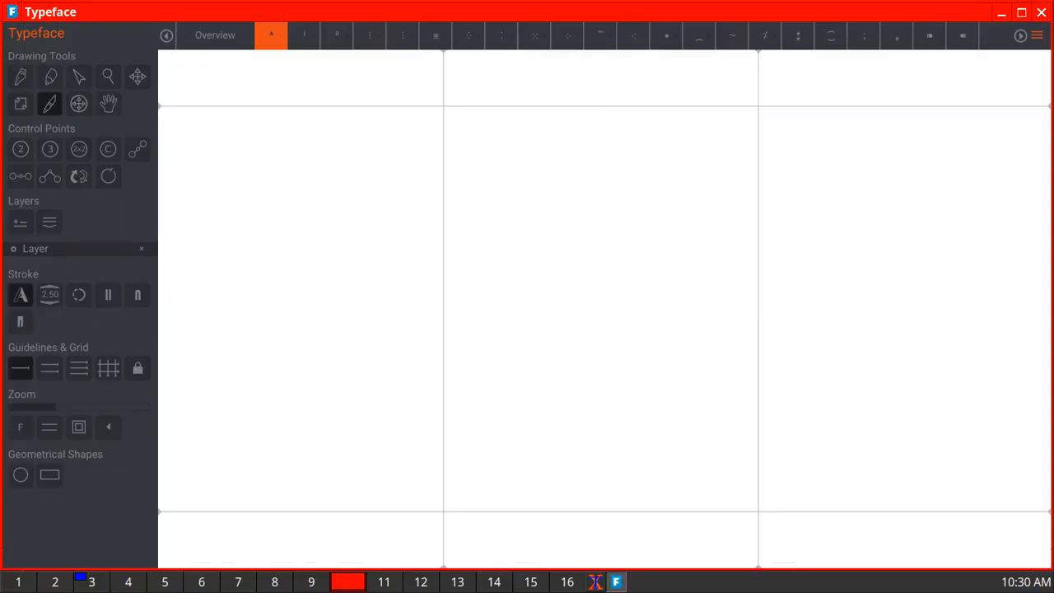
pyautogui.moveTo(624, 230)
pyautogui.mouseDown()
pyautogui.moveTo(577, 230)
pyautogui.moveTo(601, 171)
pyautogui.moveTo(598, 267)
pyautogui.mouseUp()
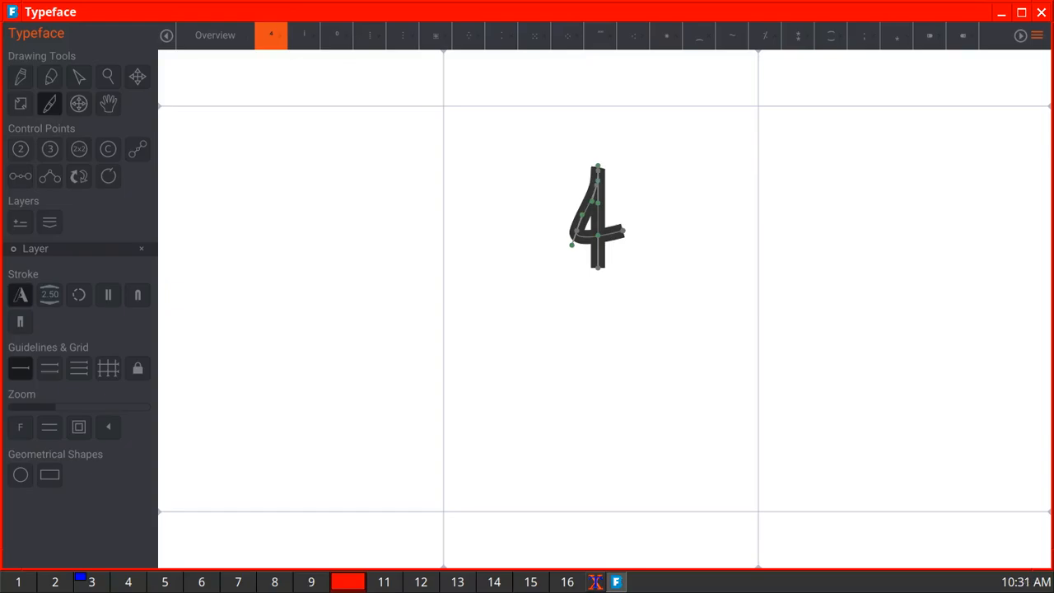
pyautogui.click(214, 36)
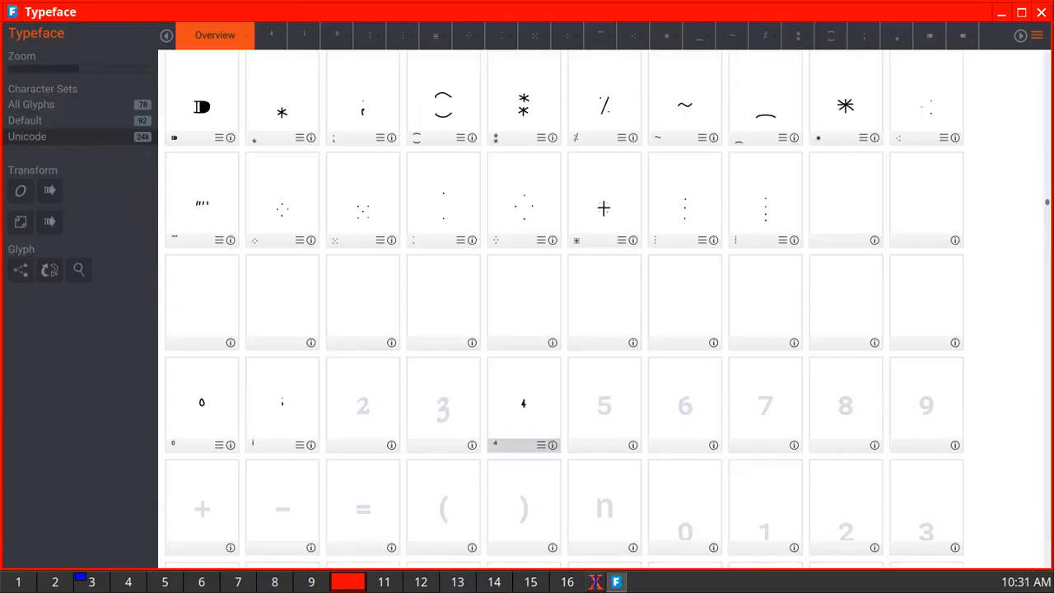
pyautogui.doubleClick(604, 405)
pyautogui.moveTo(619, 198)
pyautogui.mouseDown()
pyautogui.moveTo(562, 200)
pyautogui.moveTo(566, 252)
pyautogui.moveTo(621, 247)
pyautogui.moveTo(607, 298)
pyautogui.moveTo(566, 286)
pyautogui.mouseUp()
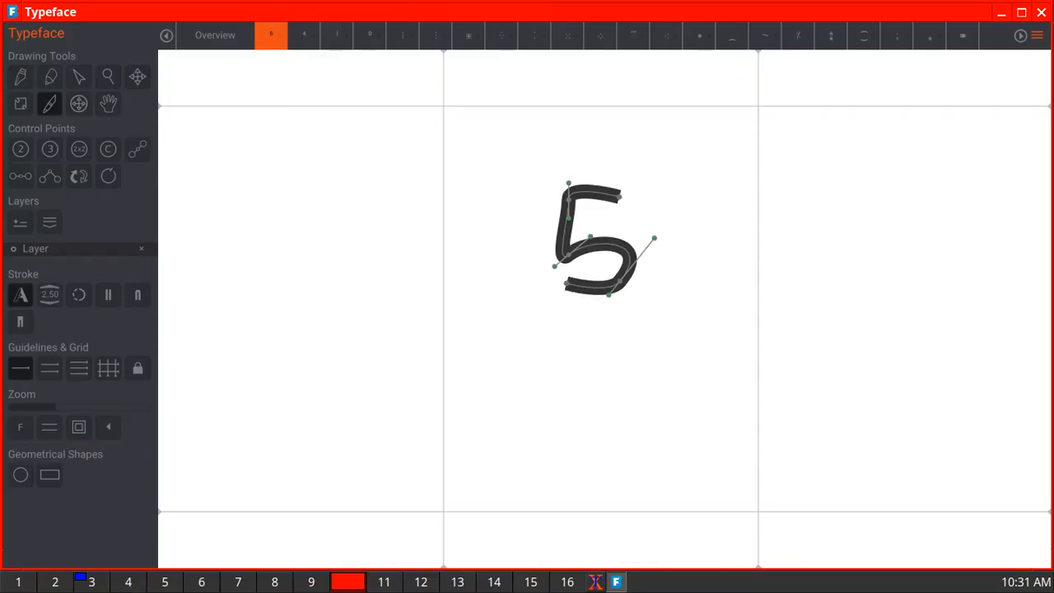
pyautogui.click(214, 36)
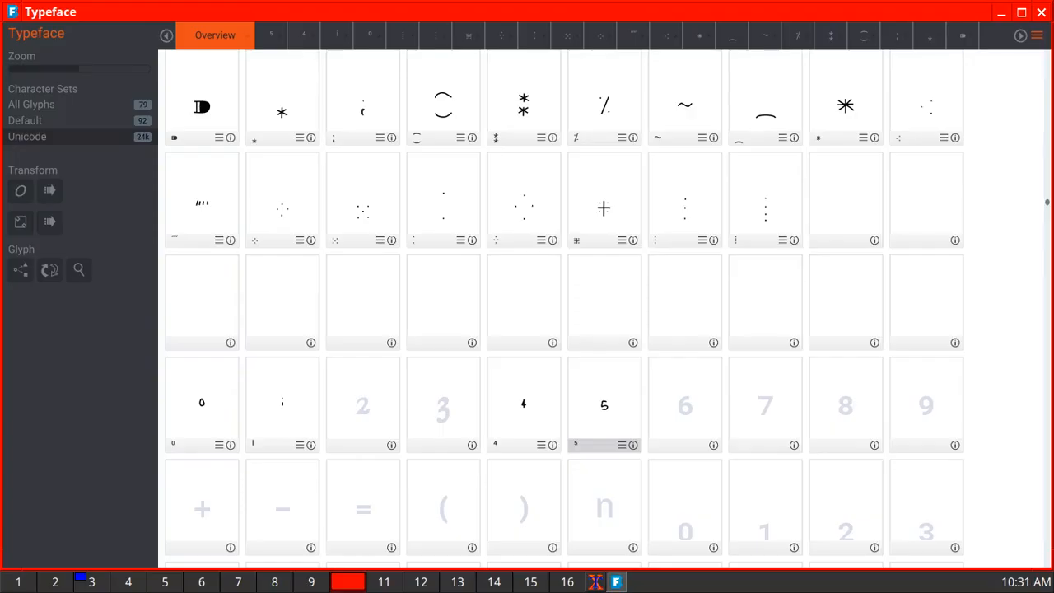
# - Draw the superscript 6 and superscript 7 freehand in their empty glyphs, returning to the glyph overview
pyautogui.doubleClick(685, 405)
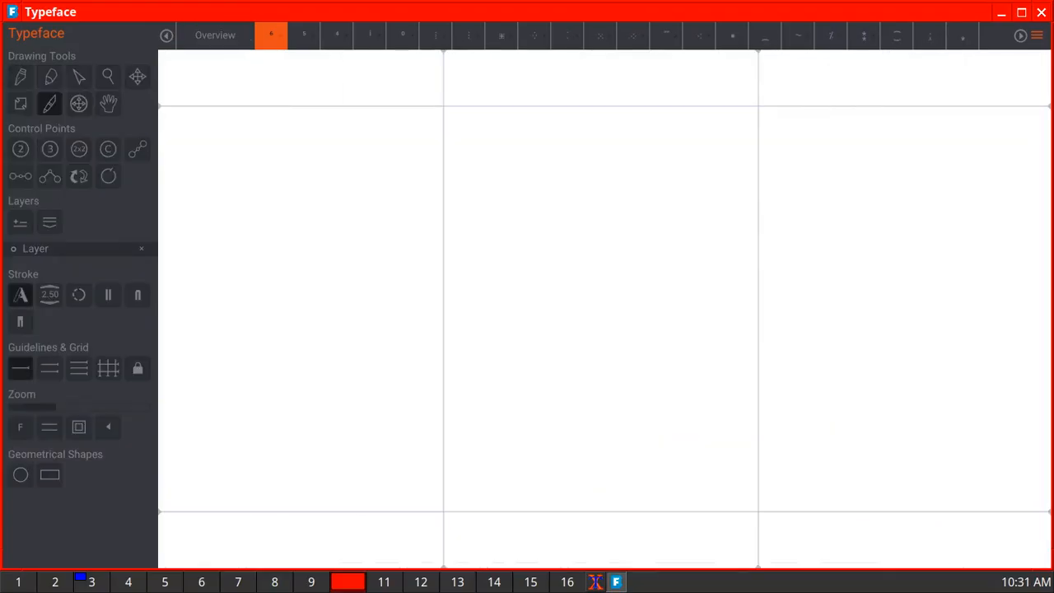
pyautogui.moveTo(604, 183)
pyautogui.mouseDown()
pyautogui.moveTo(581, 246)
pyautogui.moveTo(608, 268)
pyautogui.moveTo(619, 262)
pyautogui.moveTo(601, 236)
pyautogui.moveTo(572, 239)
pyautogui.mouseUp()
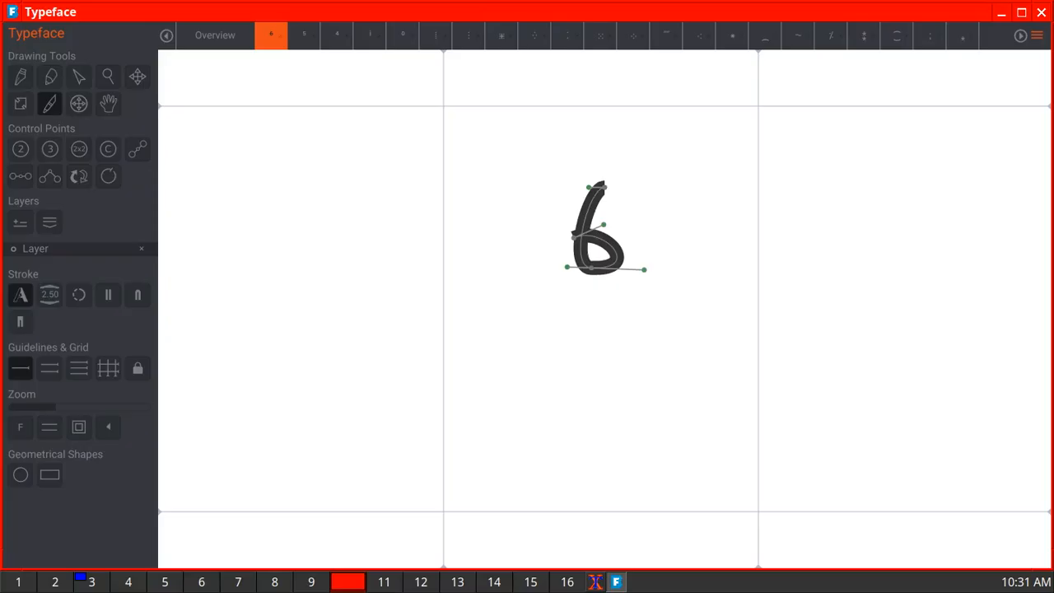
pyautogui.click(215, 35)
pyautogui.doubleClick(764, 405)
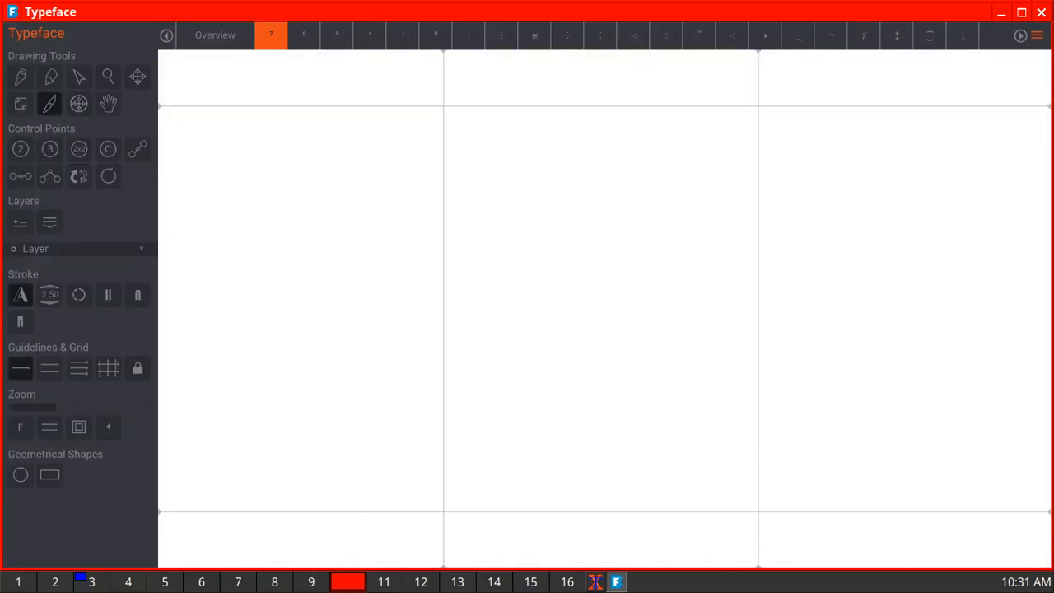
pyautogui.moveTo(558, 182)
pyautogui.mouseDown()
pyautogui.moveTo(625, 191)
pyautogui.moveTo(589, 301)
pyautogui.mouseUp()
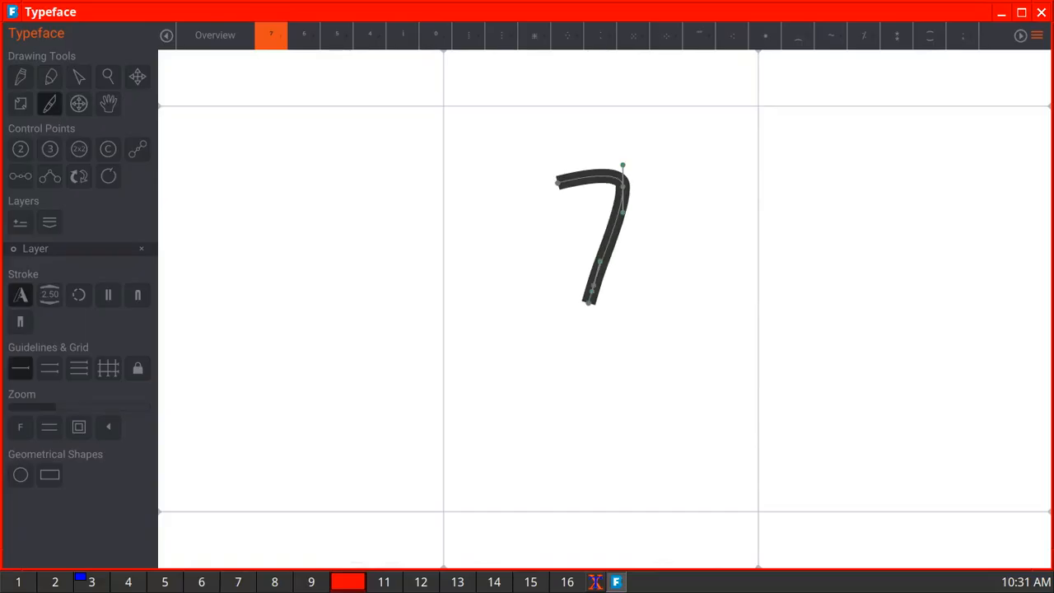
pyautogui.click(215, 36)
# - Draw the superscript 8 and superscript 9 freehand in their glyphs and go back to the glyph overview
pyautogui.doubleClick(845, 405)
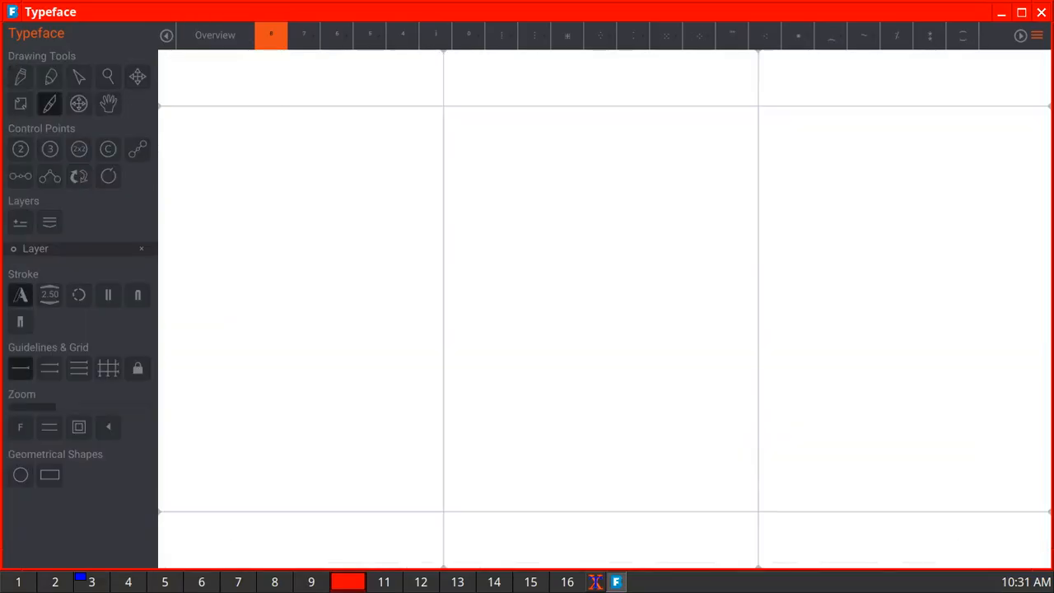
pyautogui.moveTo(590, 188)
pyautogui.mouseDown()
pyautogui.moveTo(617, 224)
pyautogui.moveTo(580, 244)
pyautogui.moveTo(577, 264)
pyautogui.moveTo(597, 296)
pyautogui.moveTo(627, 277)
pyautogui.moveTo(559, 216)
pyautogui.moveTo(559, 191)
pyautogui.moveTo(592, 178)
pyautogui.mouseUp()
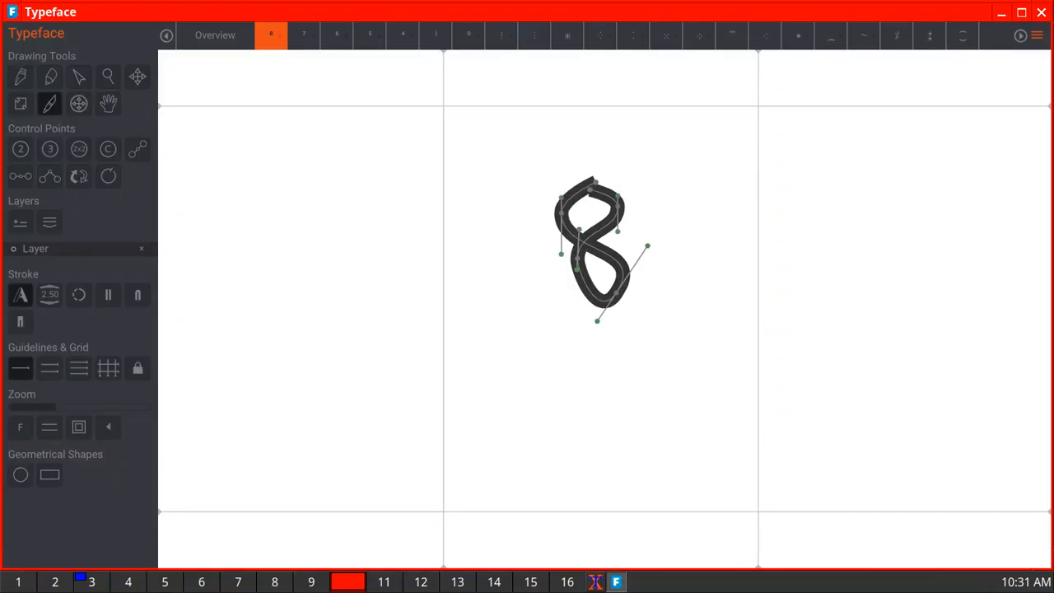
pyautogui.click(215, 35)
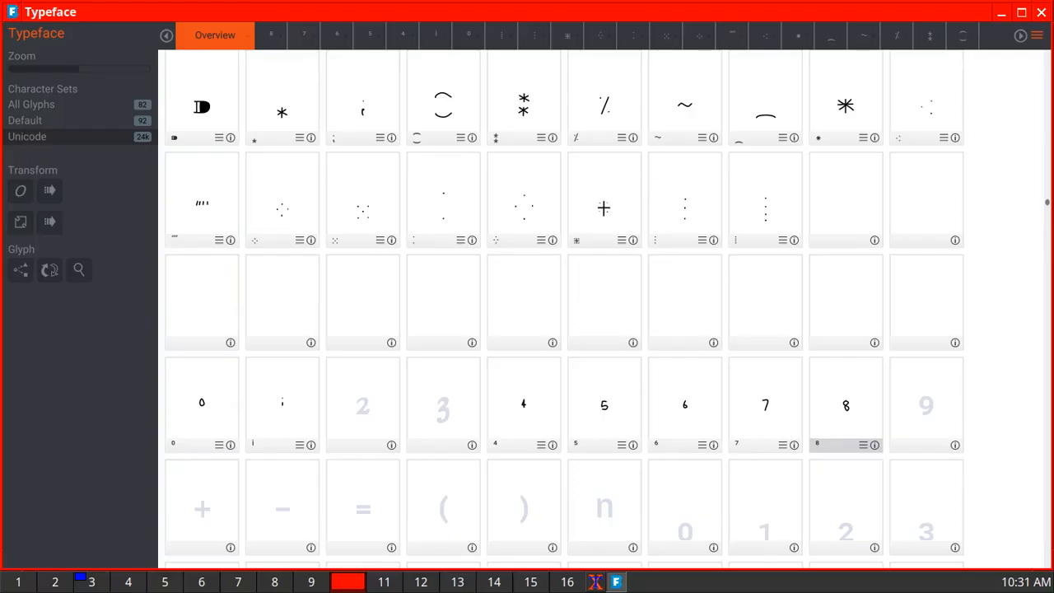
pyautogui.doubleClick(926, 405)
pyautogui.moveTo(572, 182)
pyautogui.mouseDown()
pyautogui.moveTo(593, 203)
pyautogui.moveTo(563, 219)
pyautogui.moveTo(556, 198)
pyautogui.moveTo(568, 178)
pyautogui.moveTo(589, 174)
pyautogui.moveTo(595, 219)
pyautogui.moveTo(563, 268)
pyautogui.mouseUp()
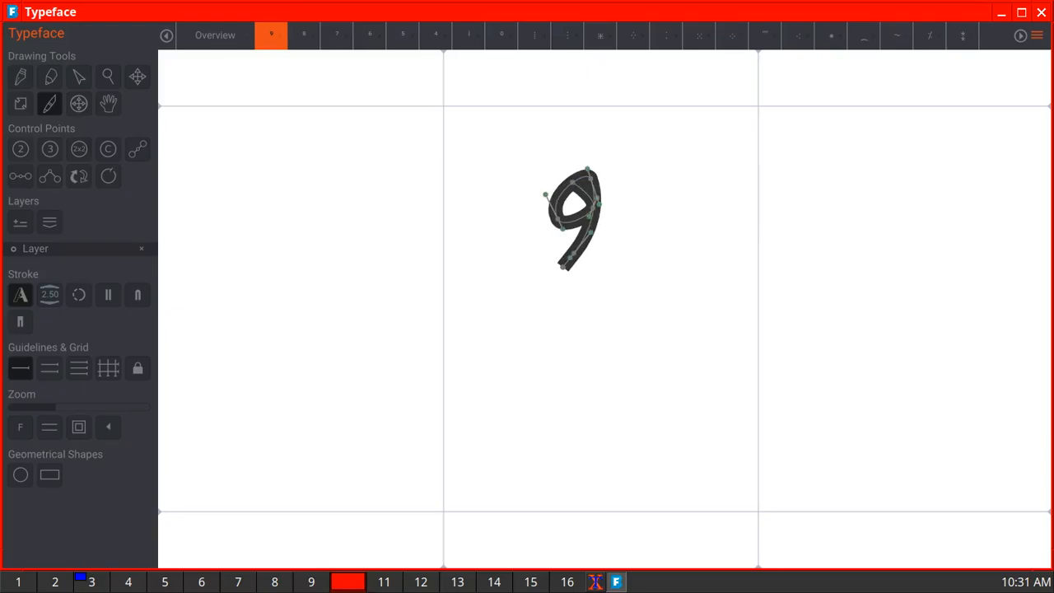
pyautogui.click(215, 35)
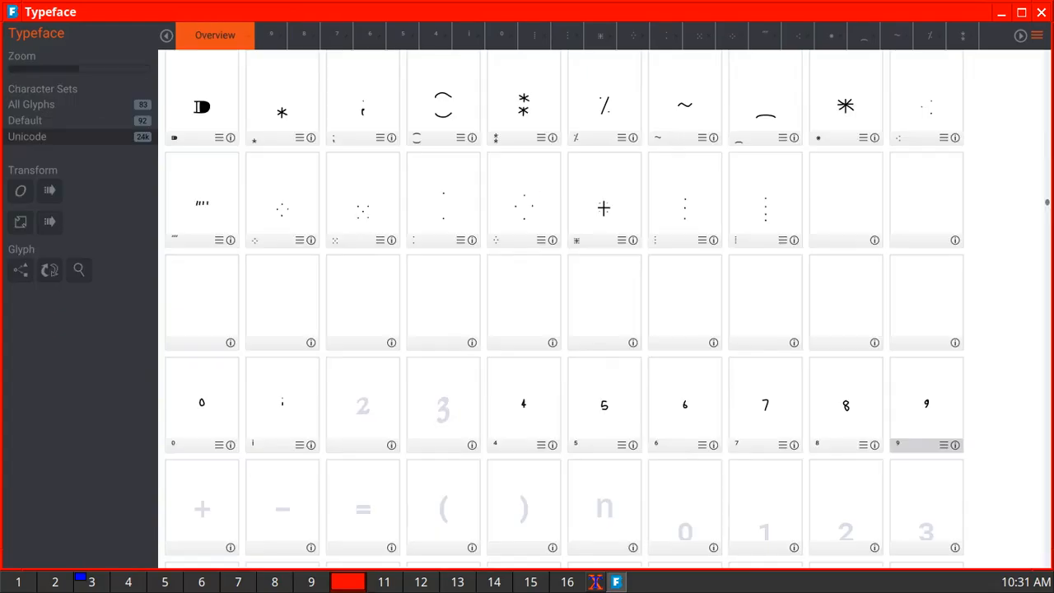
# - Draw the superscript plus sign with one horizontal and one vertical freehand stroke, undoing and redrawing the crooked vertical stroke
pyautogui.scroll(-2, 565, 311)
pyautogui.scroll(-4, 564, 311)
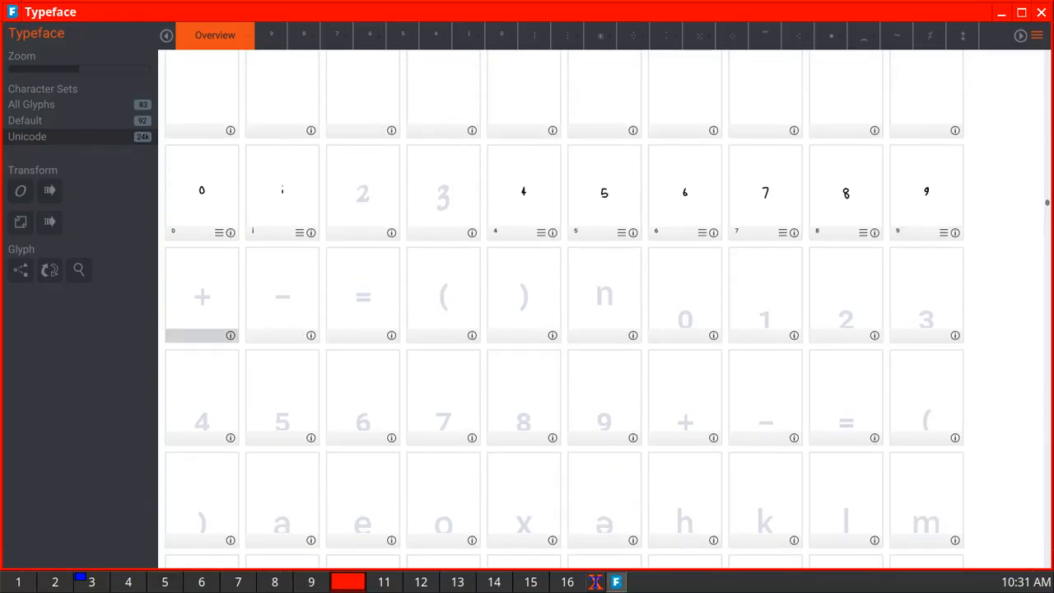
pyautogui.doubleClick(202, 296)
pyautogui.moveTo(557, 200); pyautogui.dragTo(630, 197)
pyautogui.moveTo(586, 153); pyautogui.dragTo(582, 231)
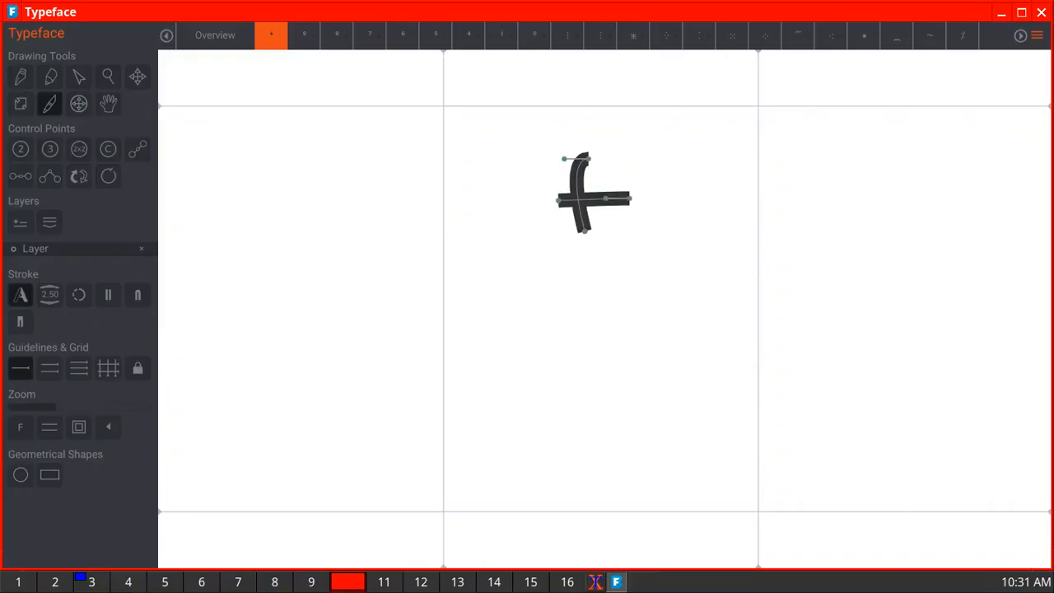
pyautogui.hotkey('ctrl', 'z')
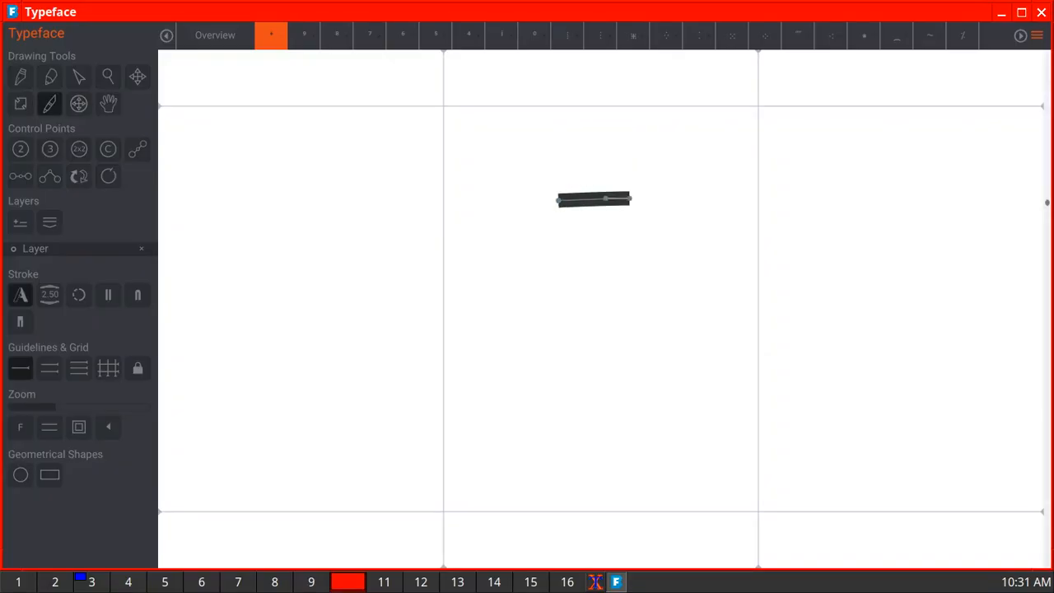
pyautogui.moveTo(587, 151); pyautogui.dragTo(589, 227)
pyautogui.click(215, 35)
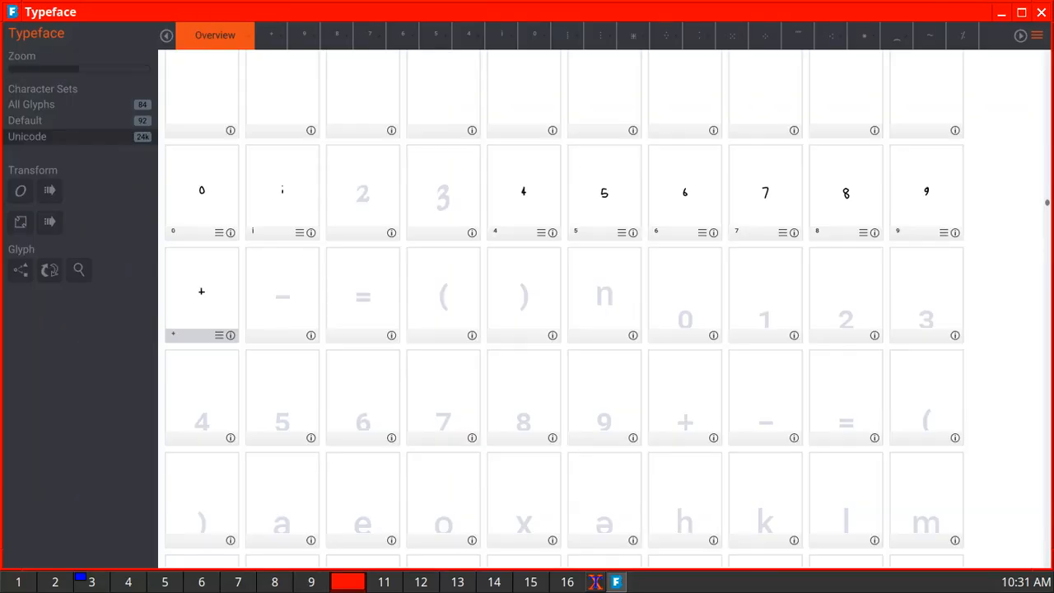
# - Draw the superscript minus as one horizontal stroke and the superscript equals sign as two parallel strokes in their glyphs
pyautogui.doubleClick(283, 294)
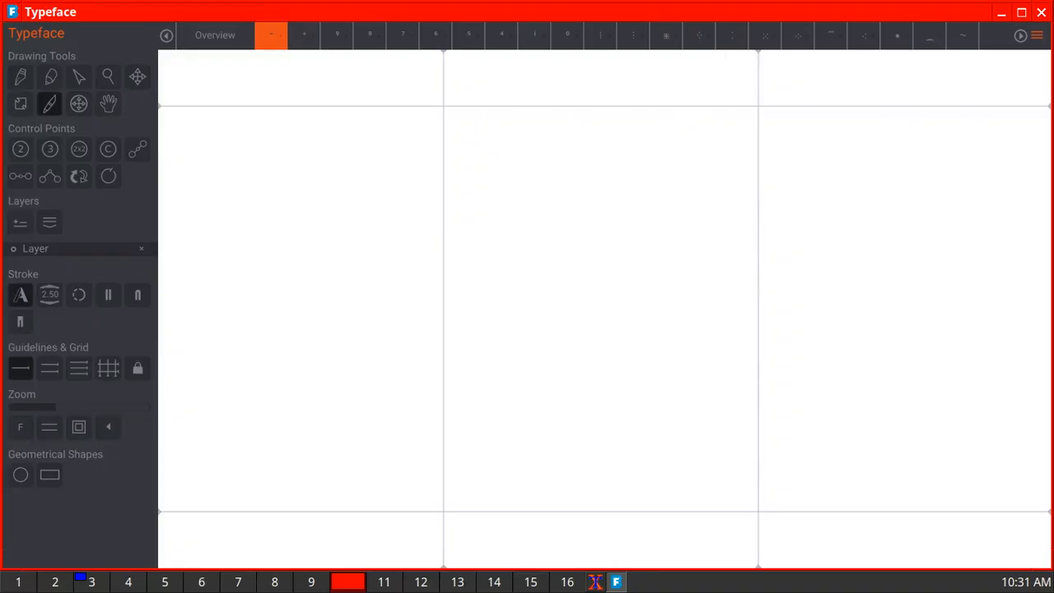
pyautogui.moveTo(564, 179); pyautogui.dragTo(647, 184)
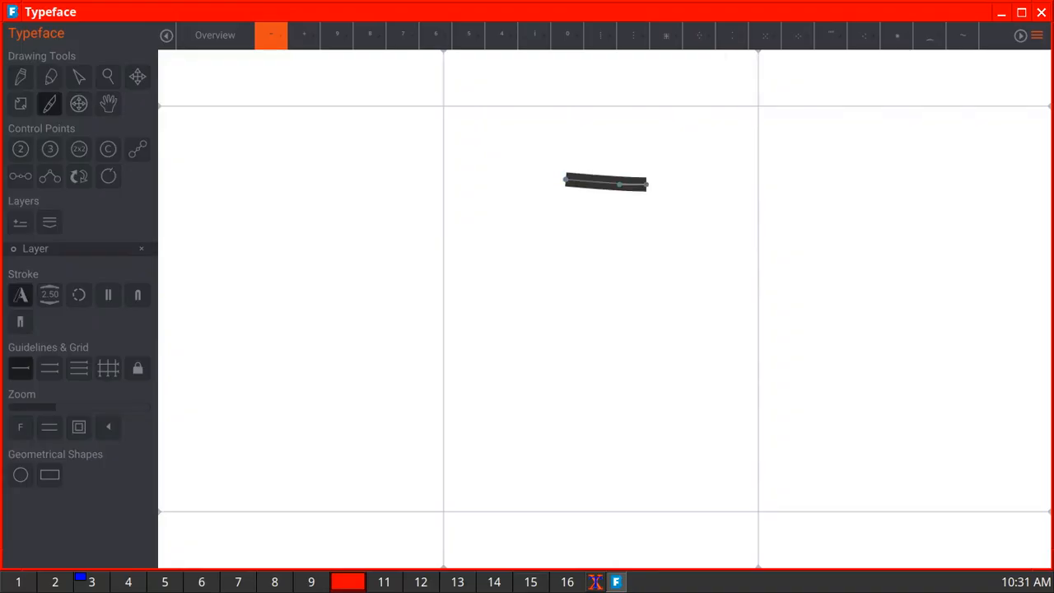
pyautogui.click(215, 36)
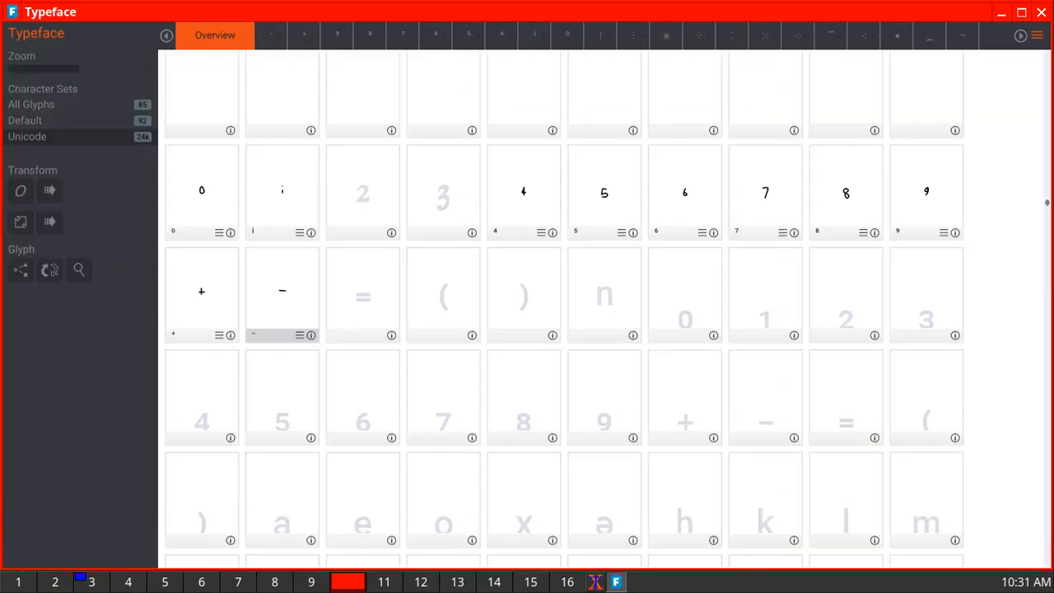
pyautogui.doubleClick(363, 295)
pyautogui.moveTo(570, 189); pyautogui.dragTo(637, 189)
pyautogui.moveTo(569, 219); pyautogui.dragTo(639, 224)
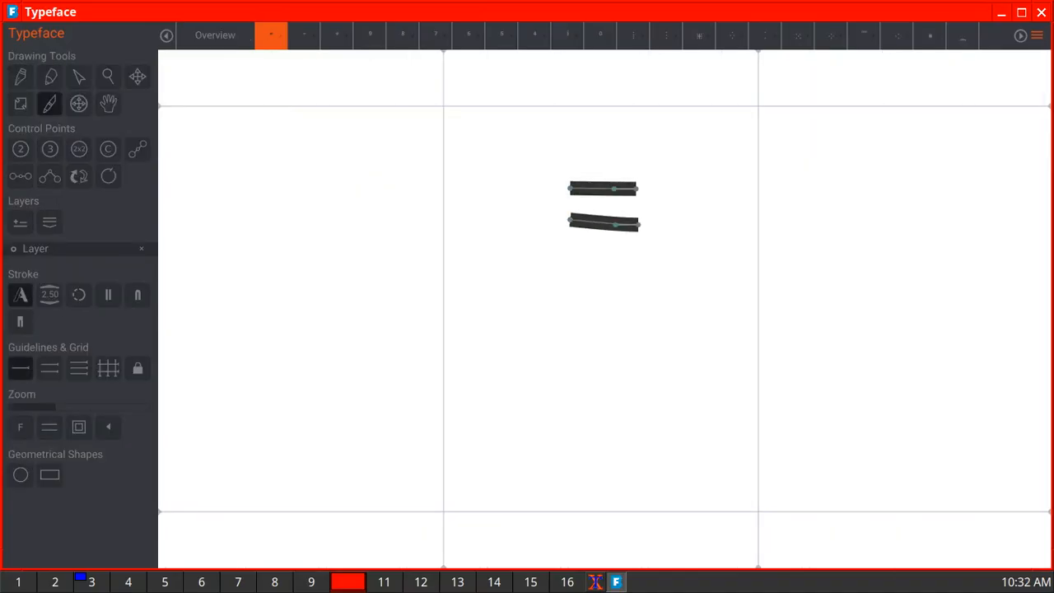
pyautogui.click(215, 36)
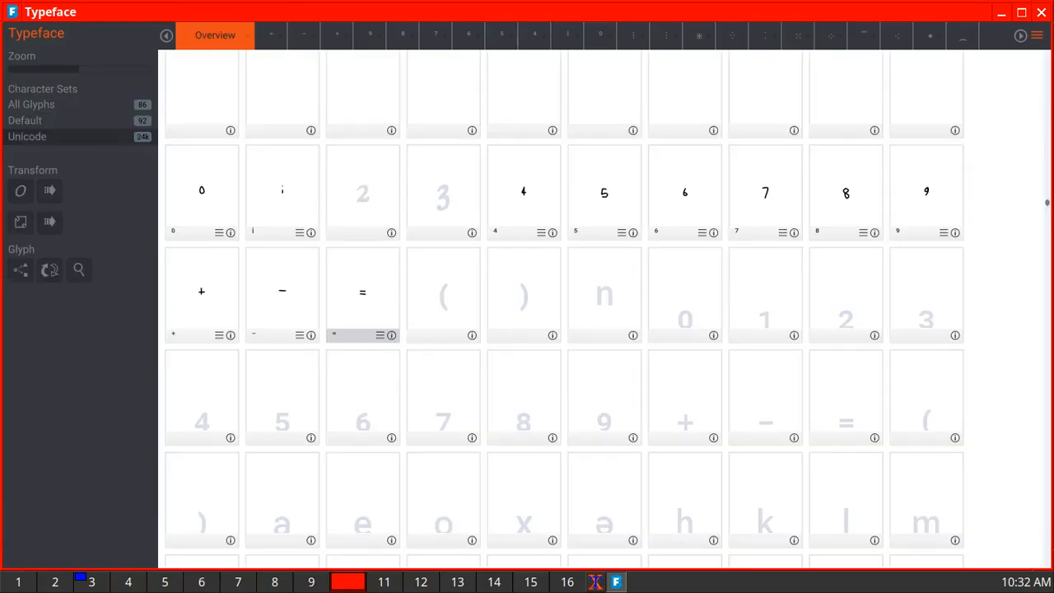
# - Draw the superscript opening and closing parentheses as single curved freehand strokes in their respective glyphs
pyautogui.doubleClick(442, 297)
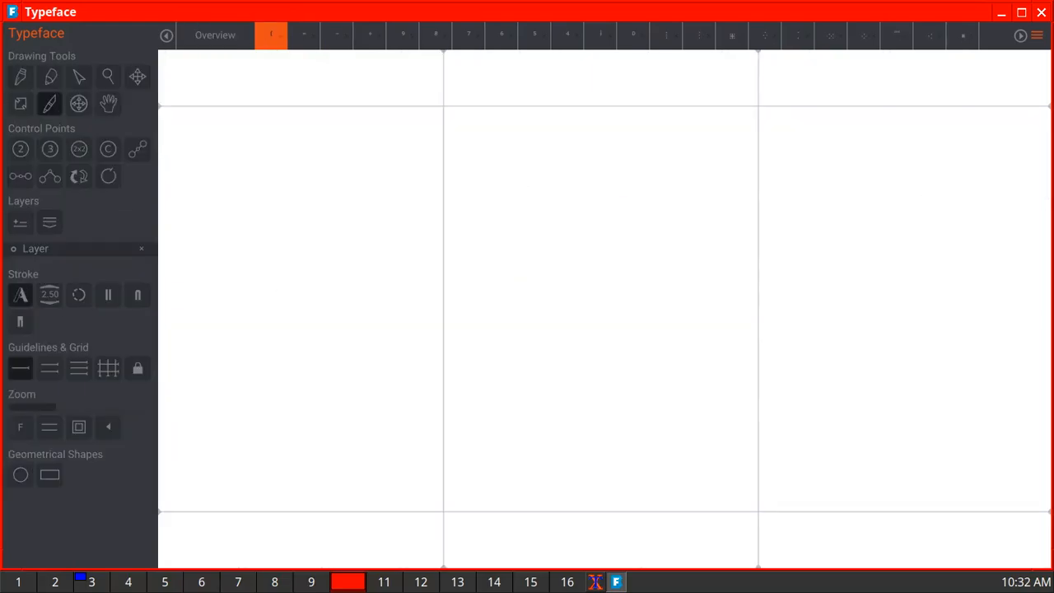
pyautogui.moveTo(583, 159)
pyautogui.mouseDown()
pyautogui.moveTo(565, 190)
pyautogui.moveTo(561, 247)
pyautogui.moveTo(585, 276)
pyautogui.mouseUp()
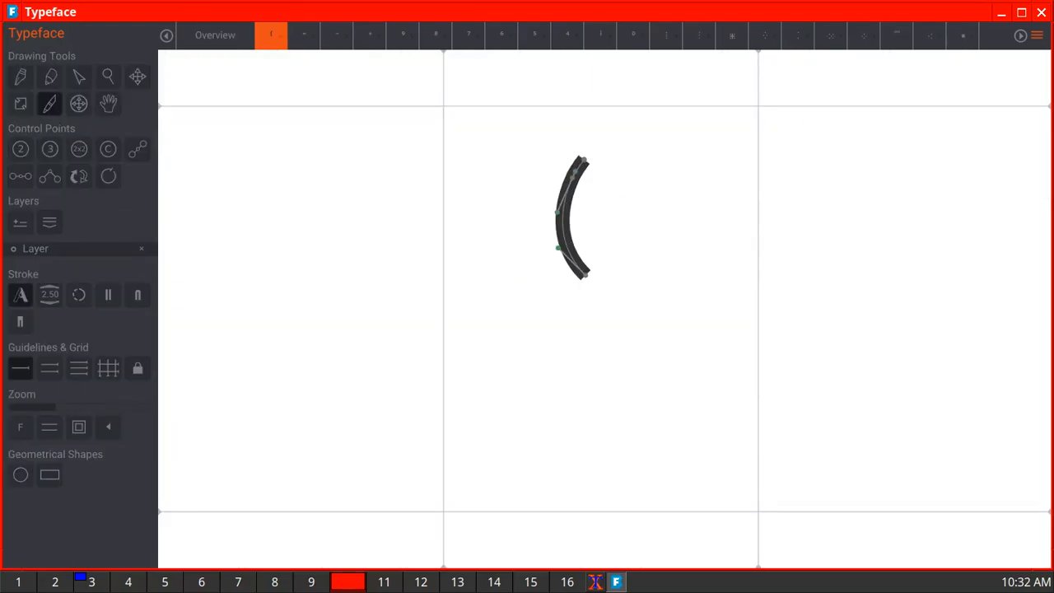
pyautogui.click(215, 35)
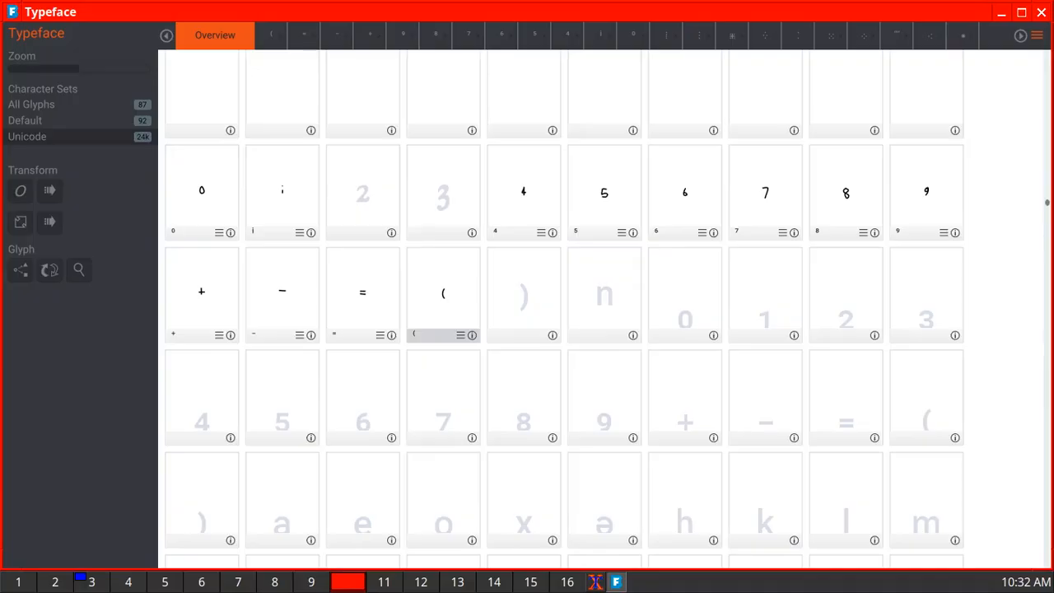
pyautogui.doubleClick(524, 297)
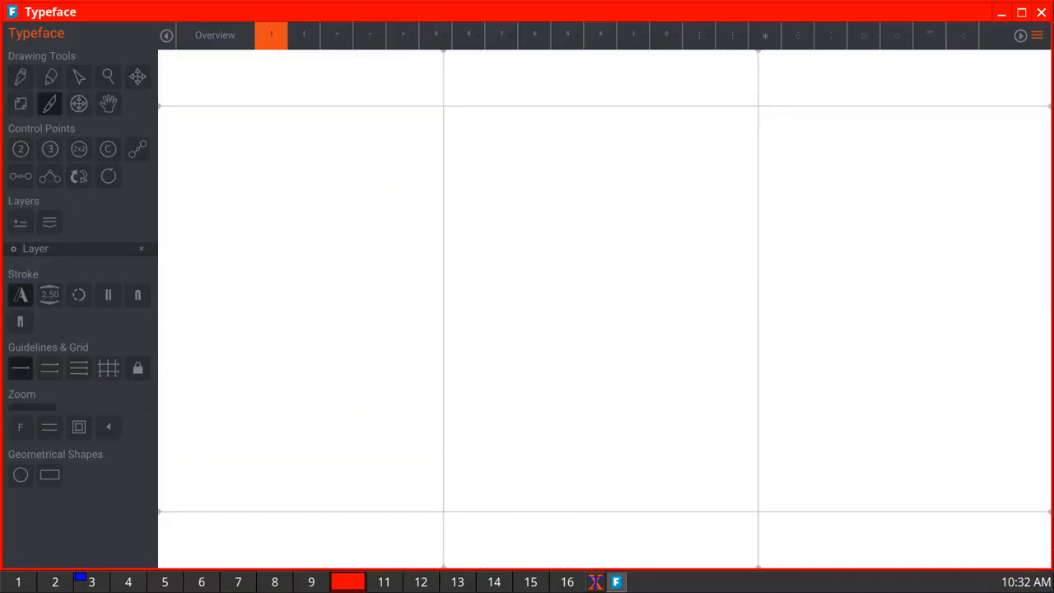
pyautogui.moveTo(579, 153)
pyautogui.mouseDown()
pyautogui.moveTo(600, 189)
pyautogui.moveTo(599, 222)
pyautogui.moveTo(574, 250)
pyautogui.mouseUp()
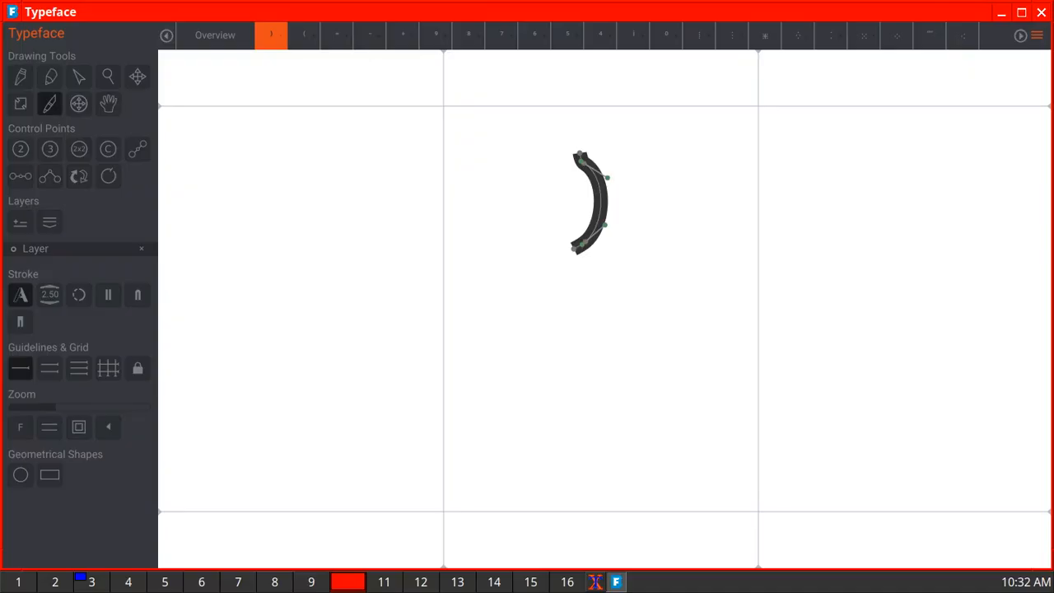
pyautogui.click(215, 35)
# - Draw the superscript n freehand in its empty glyph and return to the glyph overview
pyautogui.doubleClick(604, 294)
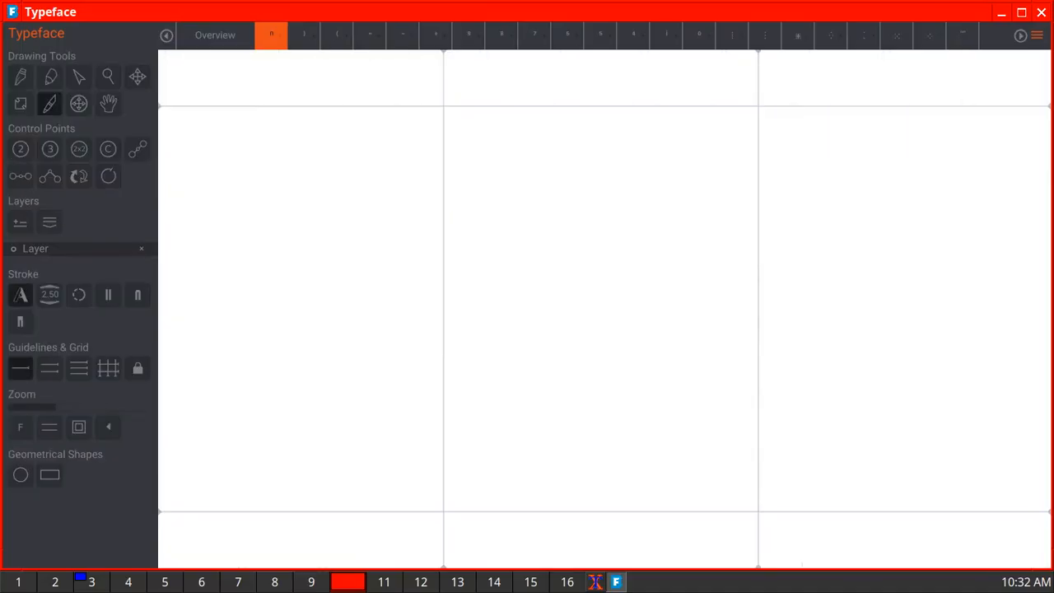
pyautogui.moveTo(566, 168)
pyautogui.mouseDown()
pyautogui.moveTo(563, 247)
pyautogui.moveTo(565, 194)
pyautogui.moveTo(593, 177)
pyautogui.moveTo(608, 183)
pyautogui.moveTo(613, 243)
pyautogui.mouseUp()
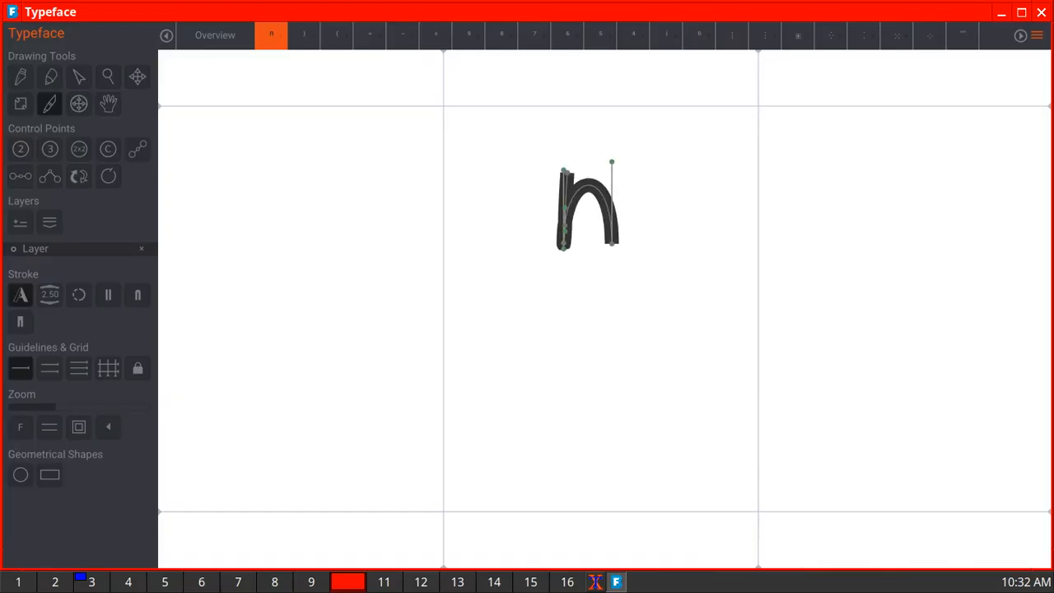
pyautogui.click(215, 36)
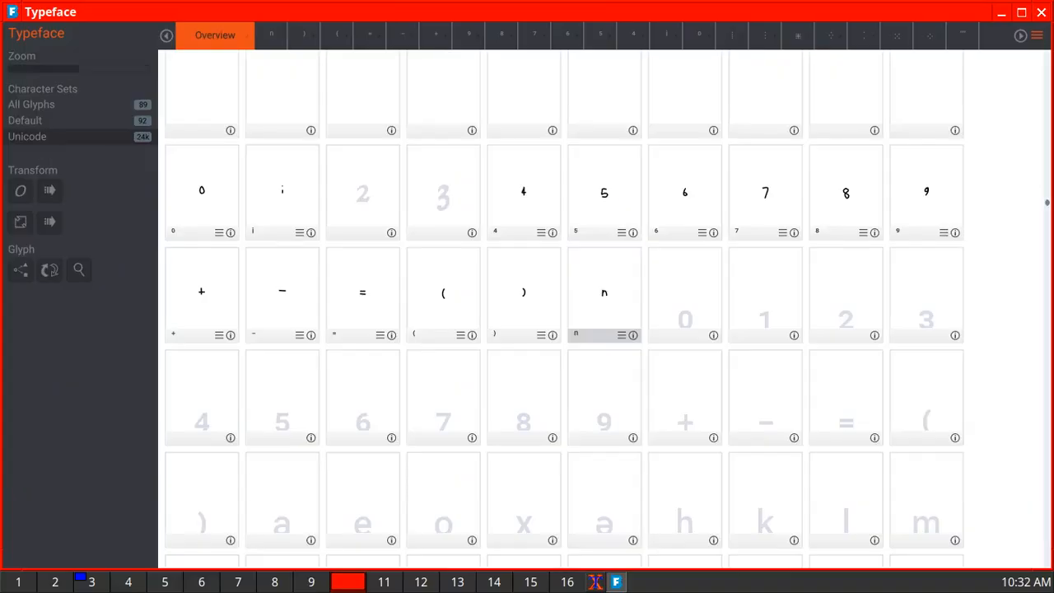
# - Draw the subscript 0 as a closed loop and the subscript 1 as a short stroke, both just above the baseline in their empty glyphs
pyautogui.doubleClick(685, 294)
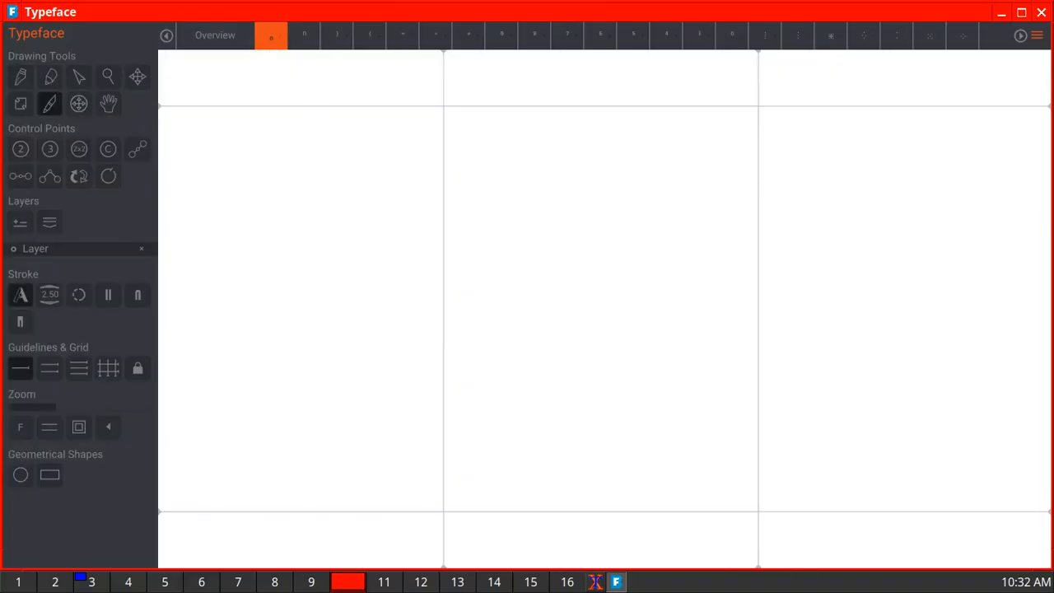
pyautogui.moveTo(563, 478)
pyautogui.mouseDown()
pyautogui.moveTo(590, 424)
pyautogui.moveTo(618, 435)
pyautogui.moveTo(606, 491)
pyautogui.moveTo(563, 478)
pyautogui.mouseUp()
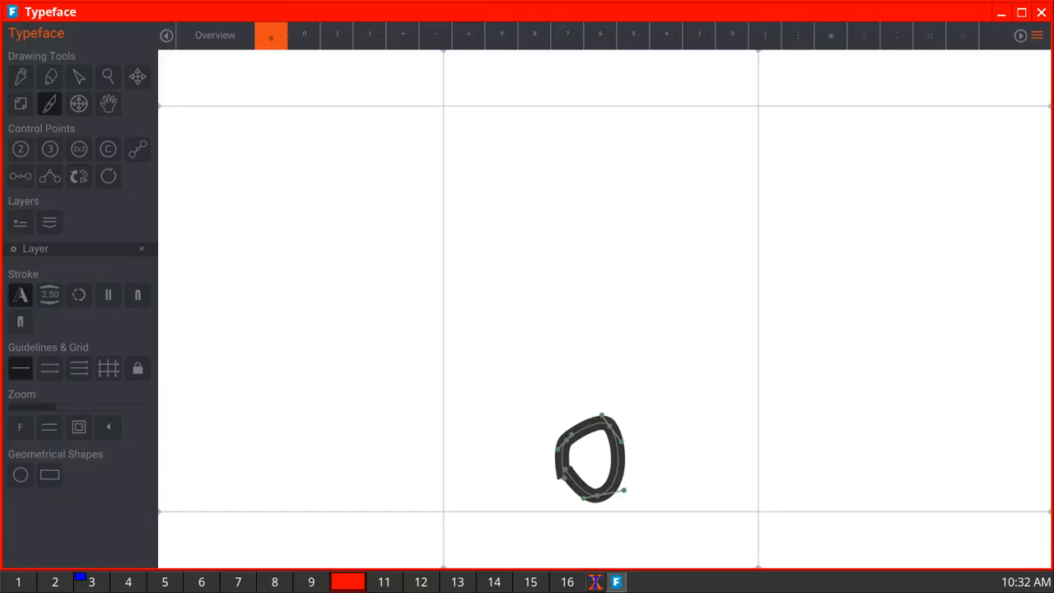
pyautogui.click(215, 35)
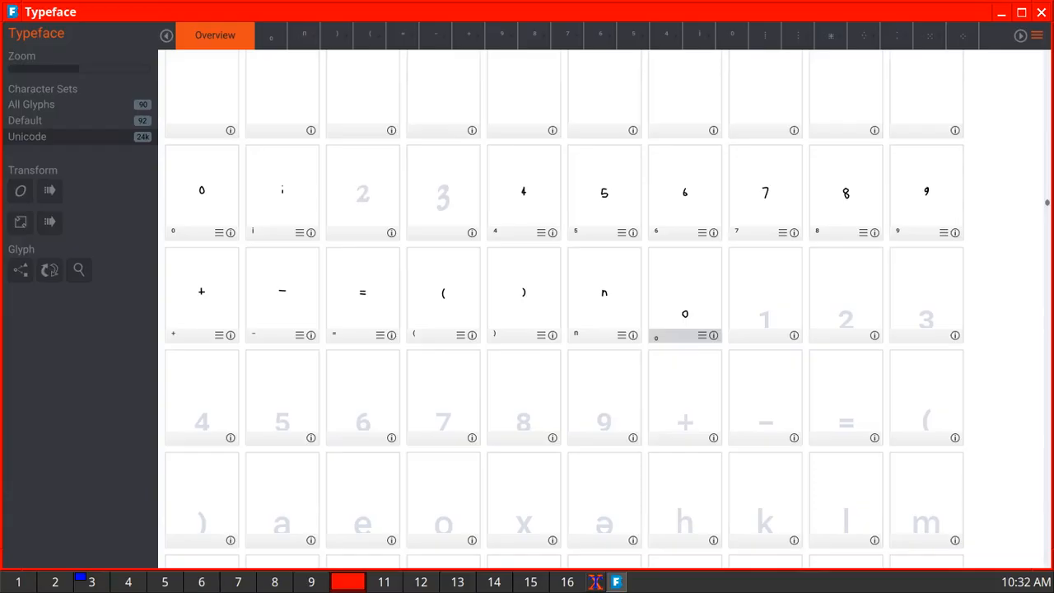
pyautogui.doubleClick(765, 304)
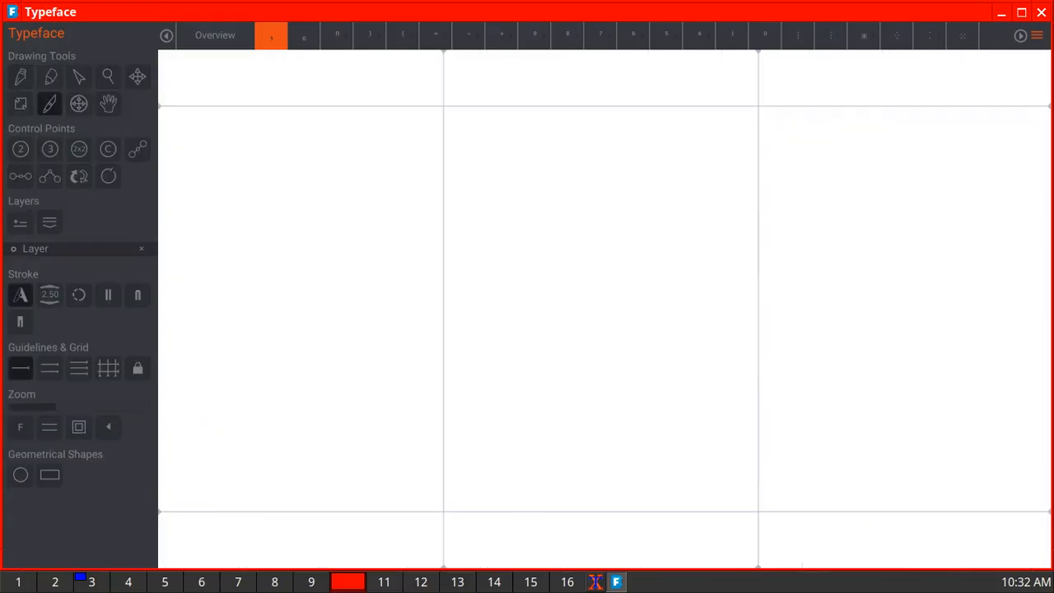
pyautogui.moveTo(569, 443)
pyautogui.mouseDown()
pyautogui.moveTo(588, 417)
pyautogui.moveTo(587, 494)
pyautogui.mouseUp()
pyautogui.click(215, 35)
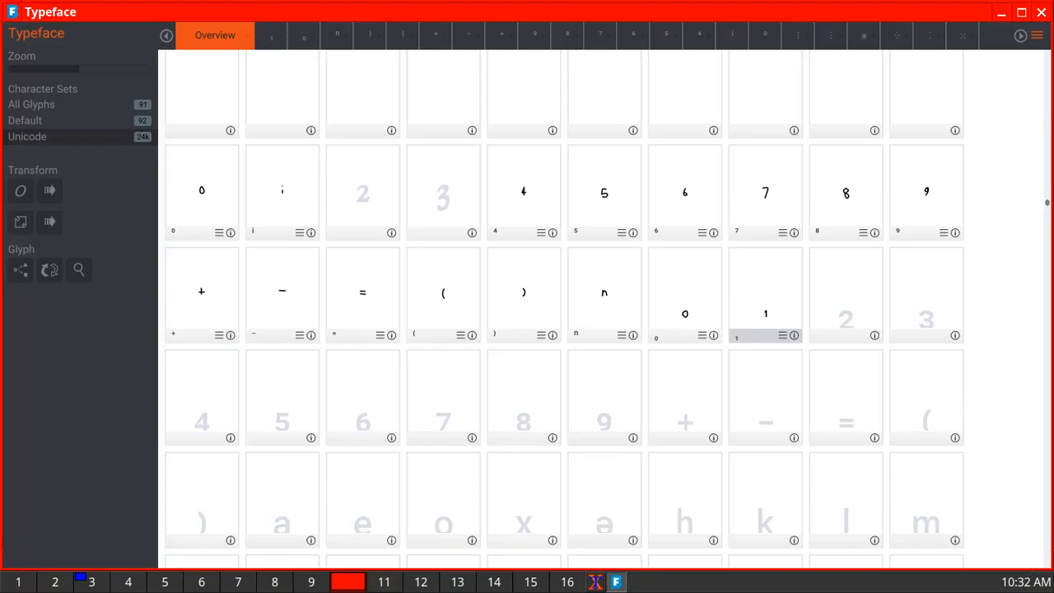
# - Draw the subscript 2 and subscript 3 as single freehand strokes just above the baseline in their respective glyphs
pyautogui.doubleClick(845, 305)
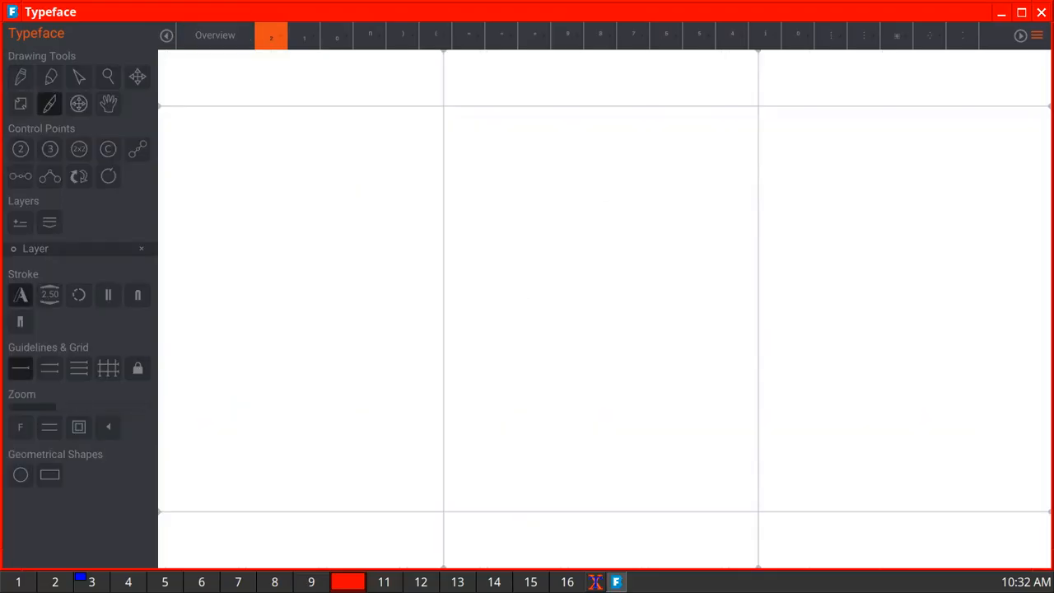
pyautogui.moveTo(568, 451)
pyautogui.mouseDown()
pyautogui.moveTo(590, 434)
pyautogui.moveTo(596, 448)
pyautogui.moveTo(569, 494)
pyautogui.moveTo(607, 490)
pyautogui.mouseUp()
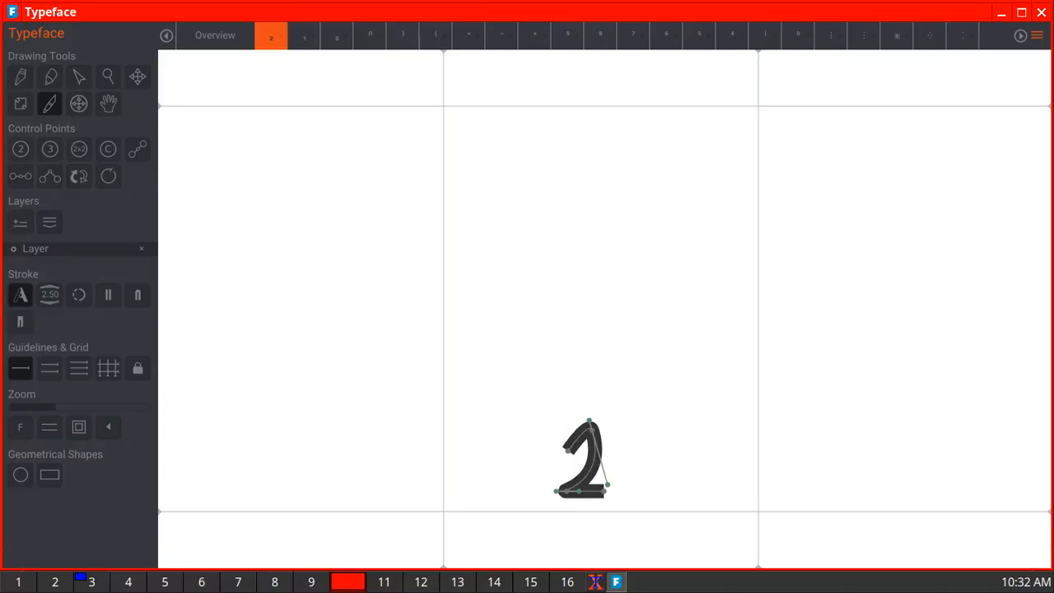
pyautogui.click(215, 36)
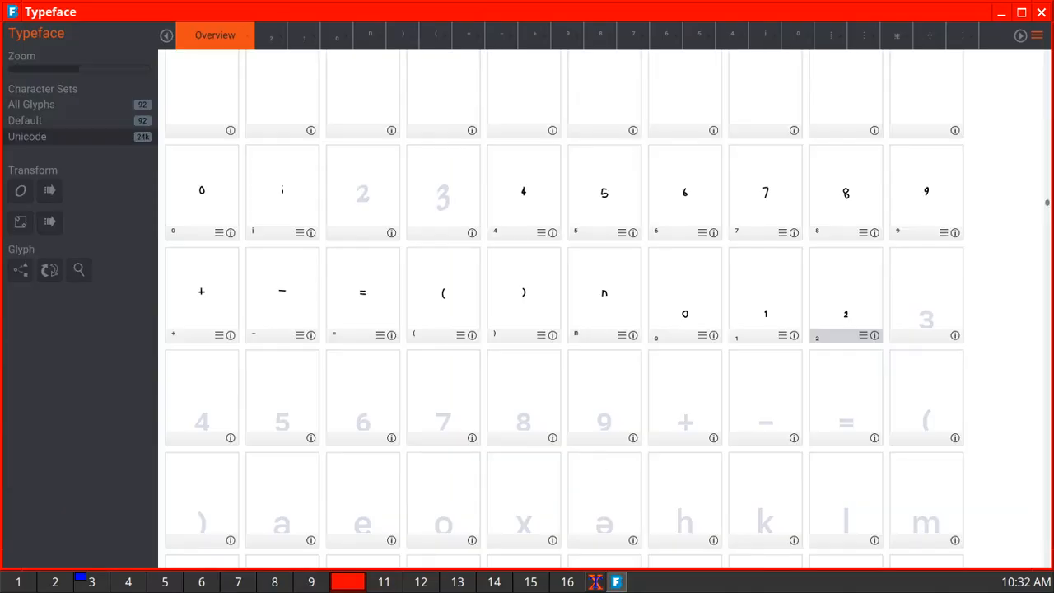
pyautogui.doubleClick(926, 295)
pyautogui.moveTo(566, 437)
pyautogui.mouseDown()
pyautogui.moveTo(603, 425)
pyautogui.moveTo(594, 457)
pyautogui.moveTo(574, 462)
pyautogui.moveTo(595, 460)
pyautogui.moveTo(608, 474)
pyautogui.moveTo(563, 494)
pyautogui.mouseUp()
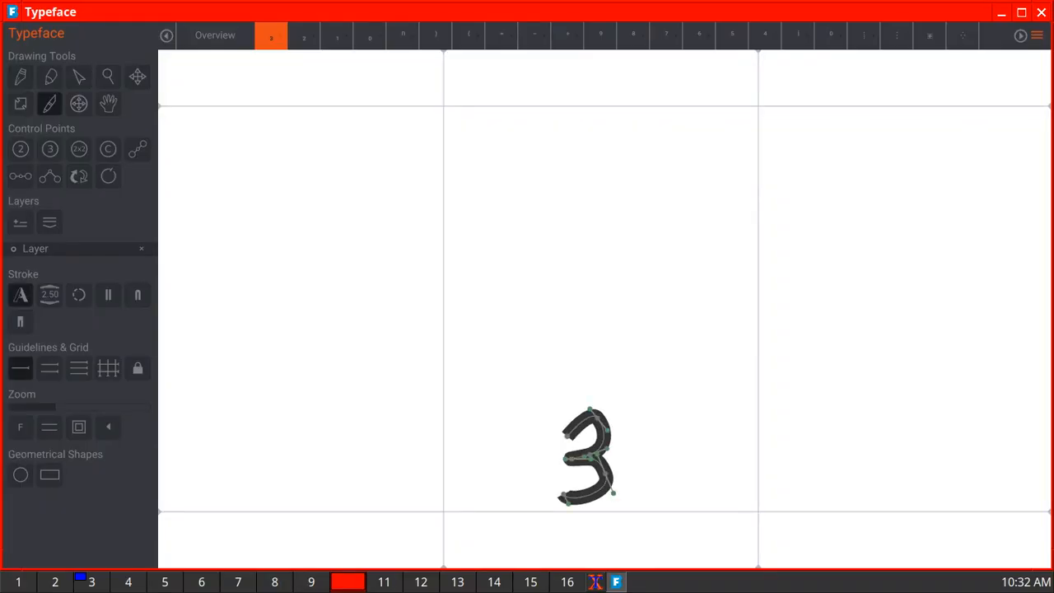
pyautogui.click(215, 36)
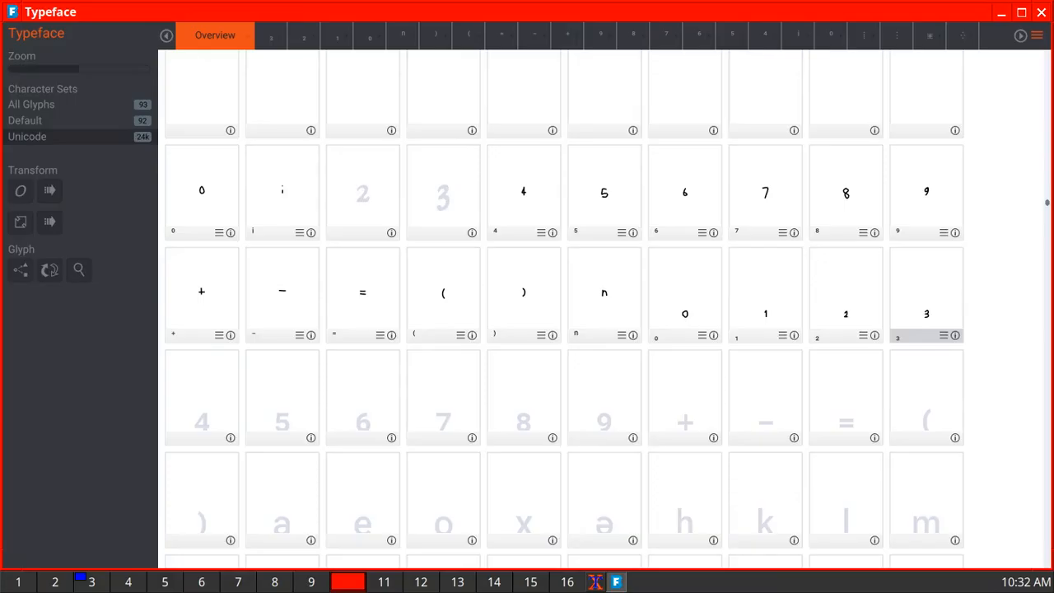
# - Draw the subscript 4 and subscript 5 freehand, small and low near the baseline, in their empty glyphs
pyautogui.click(202, 395)
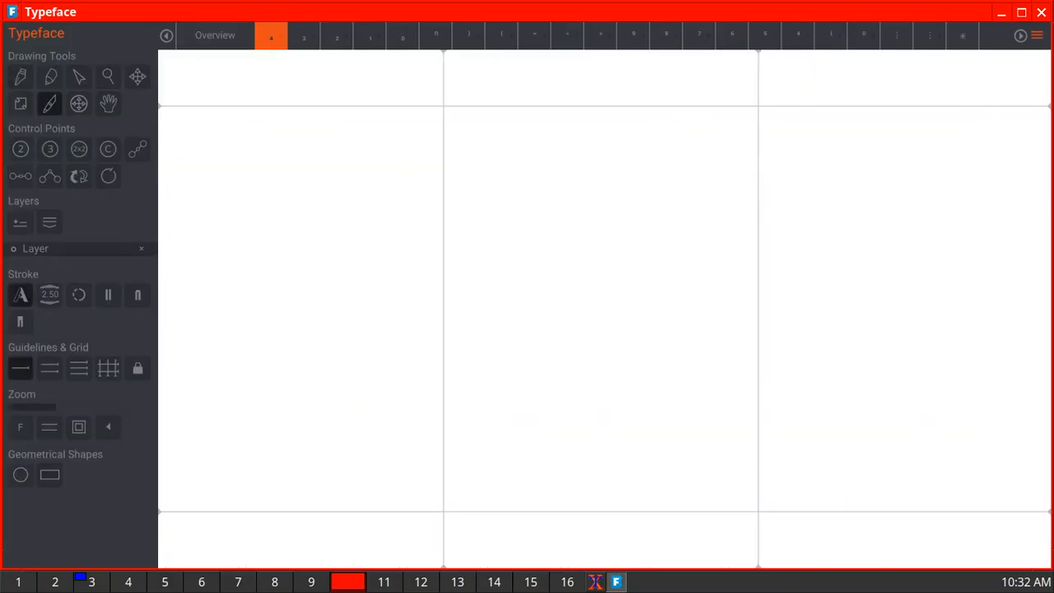
pyautogui.moveTo(616, 450)
pyautogui.mouseDown()
pyautogui.moveTo(539, 451)
pyautogui.moveTo(576, 401)
pyautogui.moveTo(579, 489)
pyautogui.mouseUp()
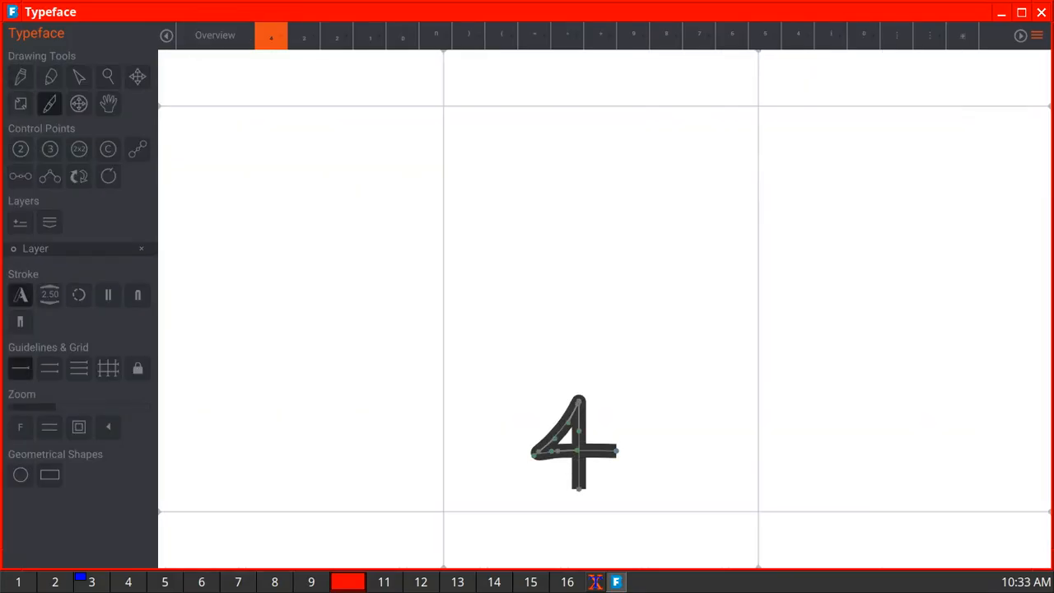
pyautogui.click(215, 36)
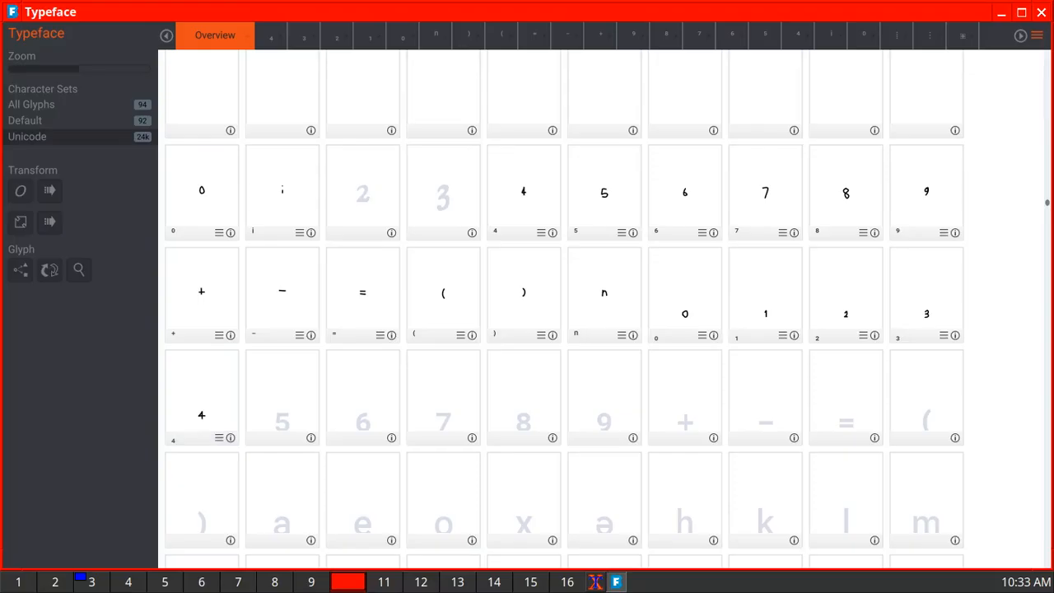
pyautogui.doubleClick(281, 398)
pyautogui.moveTo(613, 402)
pyautogui.mouseDown()
pyautogui.moveTo(565, 401)
pyautogui.moveTo(568, 442)
pyautogui.moveTo(605, 441)
pyautogui.moveTo(601, 470)
pyautogui.moveTo(581, 487)
pyautogui.moveTo(556, 480)
pyautogui.mouseUp()
pyautogui.click(215, 36)
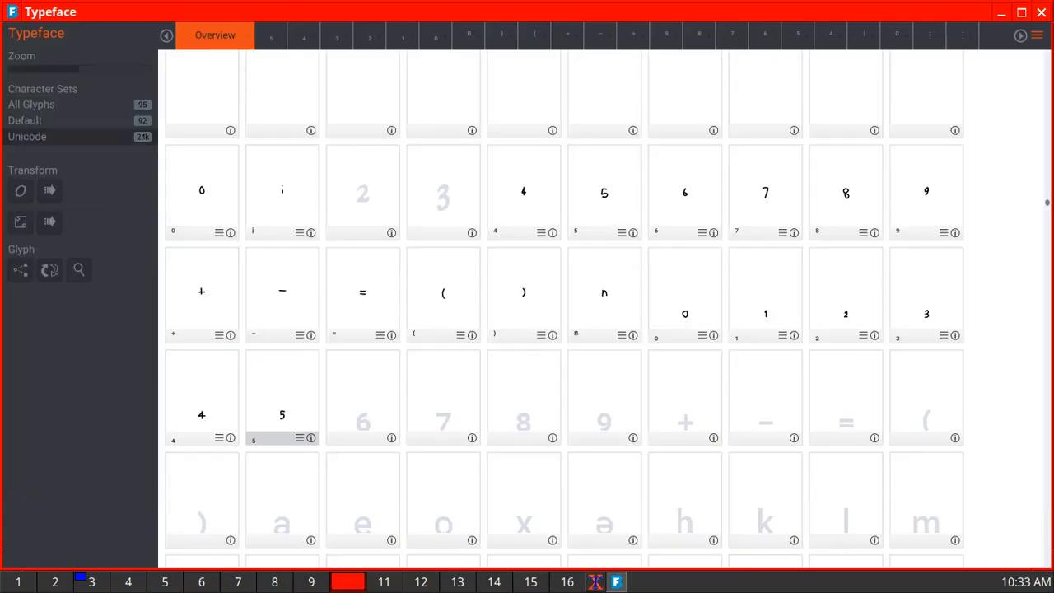
# - Draw the subscript 6 and subscript 7 freehand near the baseline, each in its own glyph
pyautogui.click(363, 403)
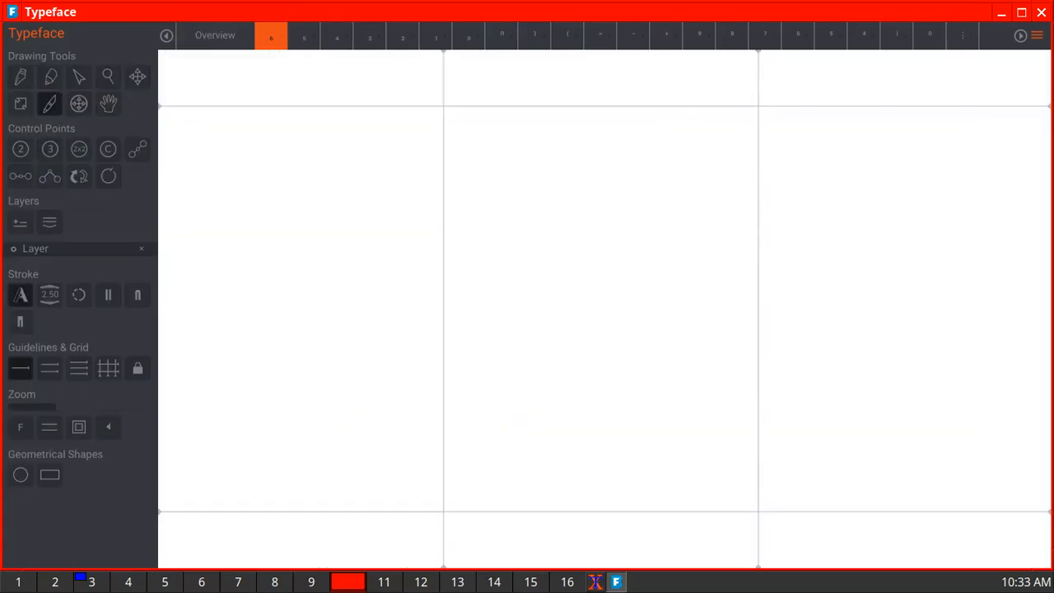
pyautogui.moveTo(598, 381)
pyautogui.mouseDown()
pyautogui.moveTo(565, 428)
pyautogui.moveTo(561, 464)
pyautogui.moveTo(582, 488)
pyautogui.moveTo(607, 477)
pyautogui.moveTo(596, 445)
pyautogui.moveTo(558, 449)
pyautogui.mouseUp()
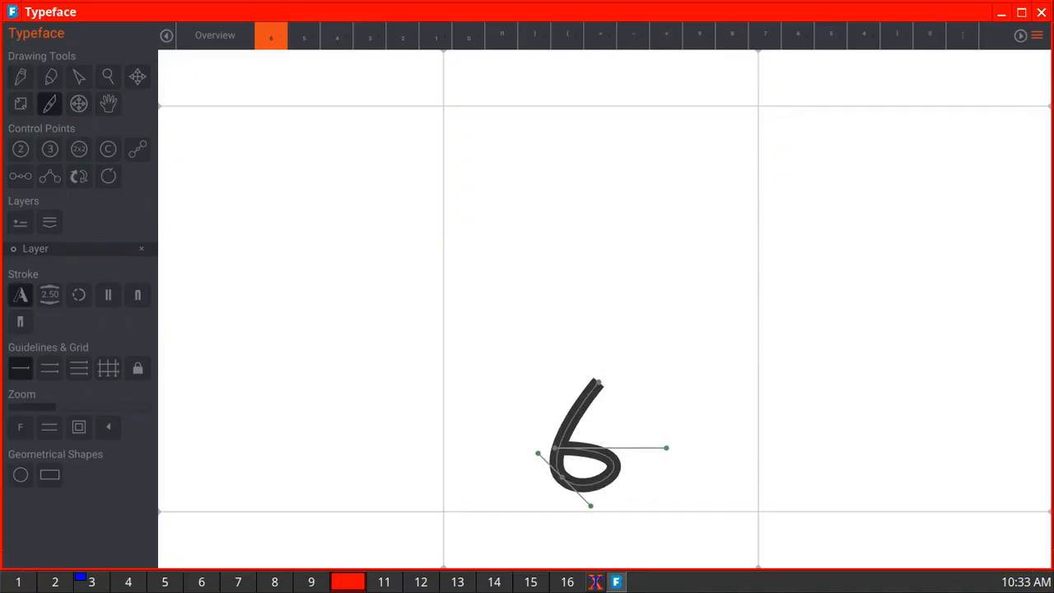
pyautogui.click(215, 35)
pyautogui.click(443, 420)
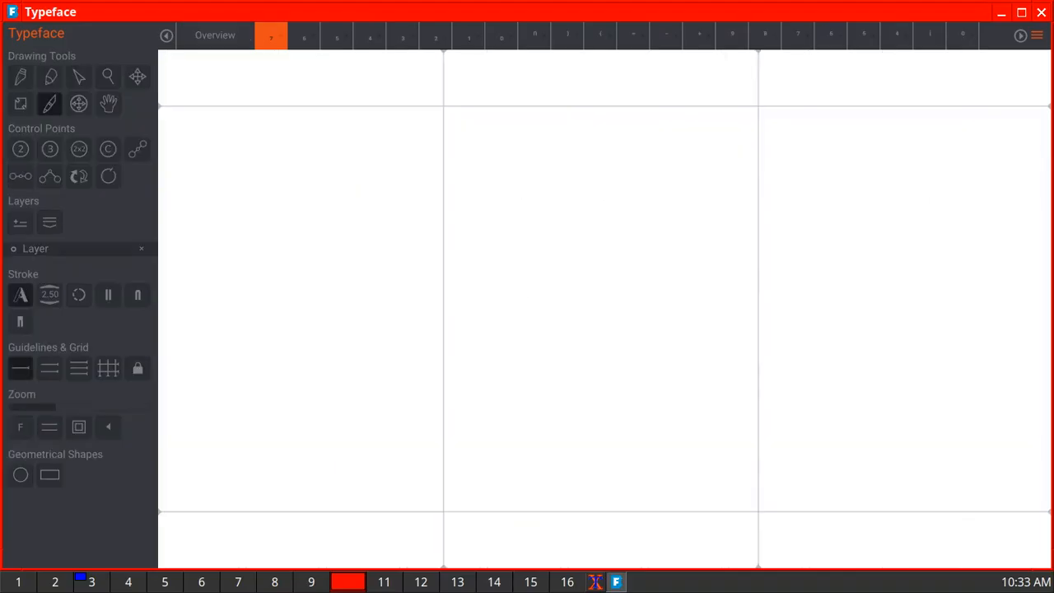
pyautogui.moveTo(571, 397)
pyautogui.mouseDown()
pyautogui.moveTo(626, 402)
pyautogui.moveTo(580, 474)
pyautogui.mouseUp()
pyautogui.click(214, 35)
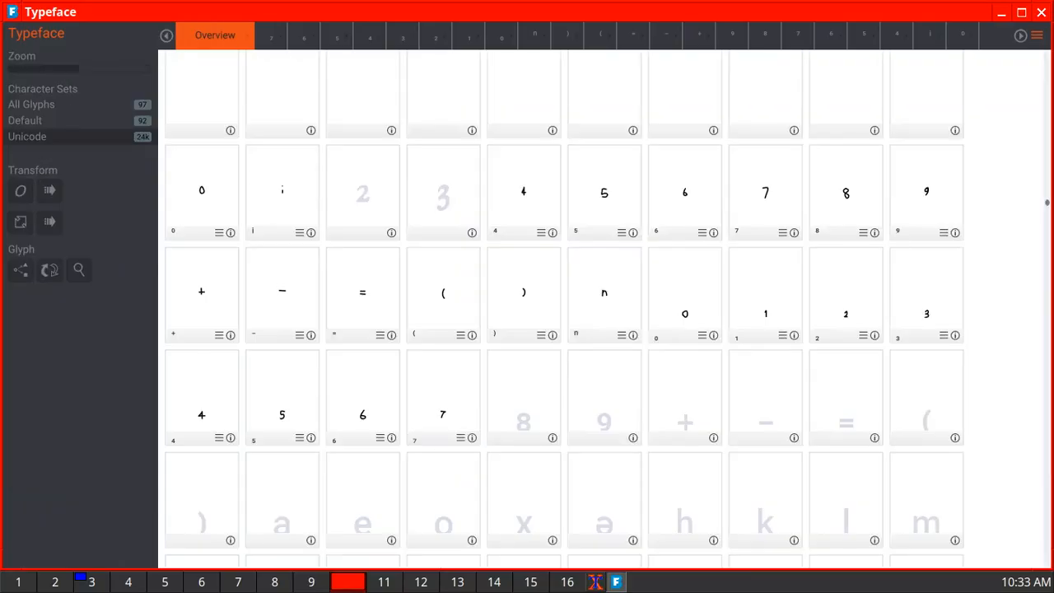
# - Draw the subscript 8 and subscript 9 as small looped freehand strokes near the baseline in their glyphs
pyautogui.doubleClick(524, 398)
pyautogui.moveTo(595, 371)
pyautogui.mouseDown()
pyautogui.moveTo(622, 392)
pyautogui.moveTo(574, 451)
pyautogui.moveTo(628, 443)
pyautogui.moveTo(574, 411)
pyautogui.moveTo(580, 372)
pyautogui.moveTo(598, 365)
pyautogui.mouseUp()
pyautogui.click(215, 36)
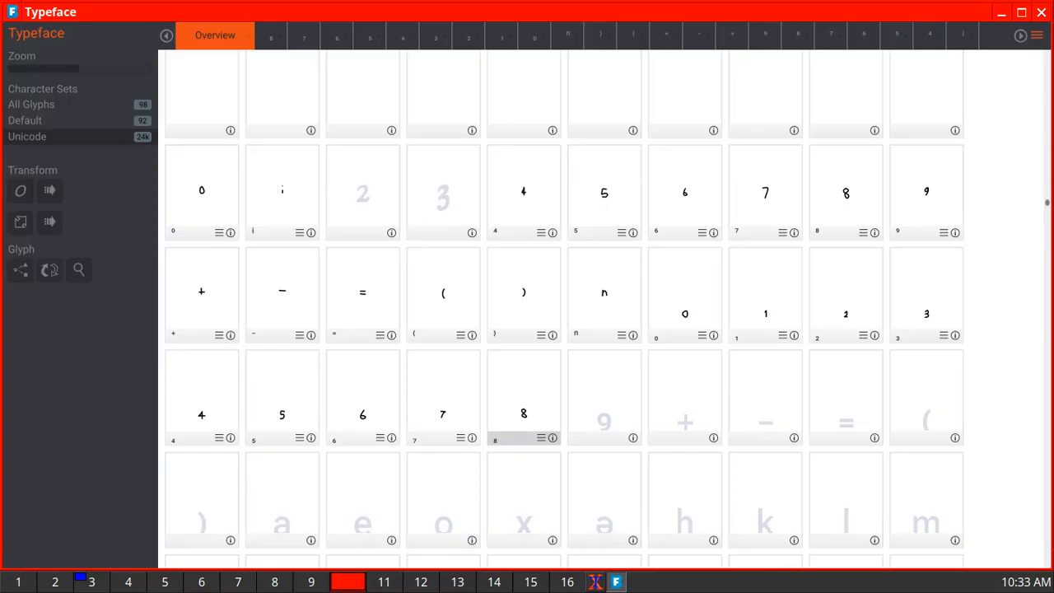
pyautogui.doubleClick(604, 416)
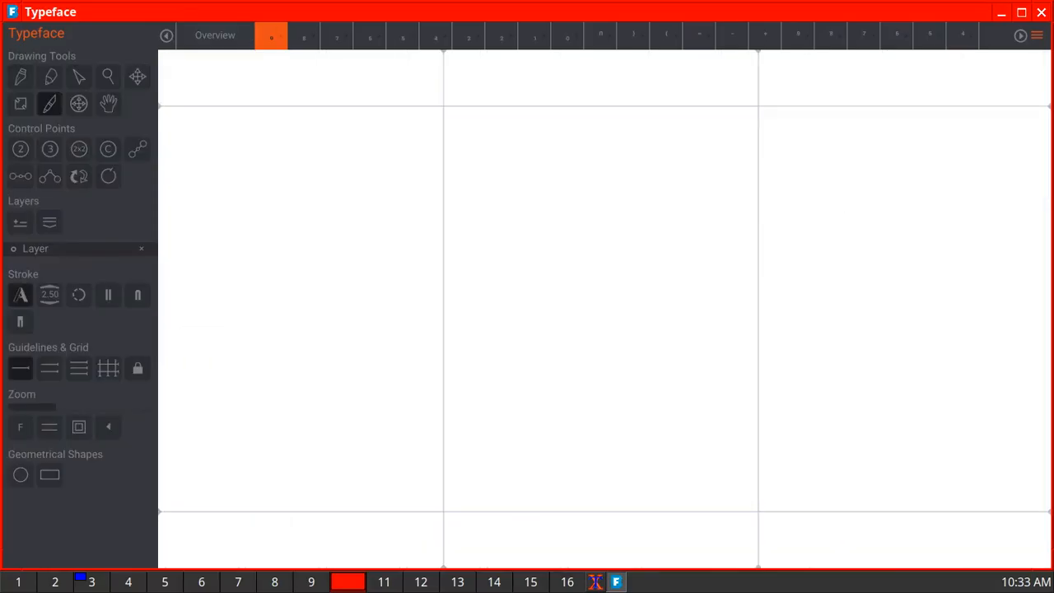
pyautogui.moveTo(601, 395)
pyautogui.mouseDown()
pyautogui.moveTo(614, 416)
pyautogui.moveTo(576, 427)
pyautogui.moveTo(570, 404)
pyautogui.moveTo(609, 382)
pyautogui.moveTo(620, 407)
pyautogui.moveTo(620, 429)
pyautogui.moveTo(580, 494)
pyautogui.mouseUp()
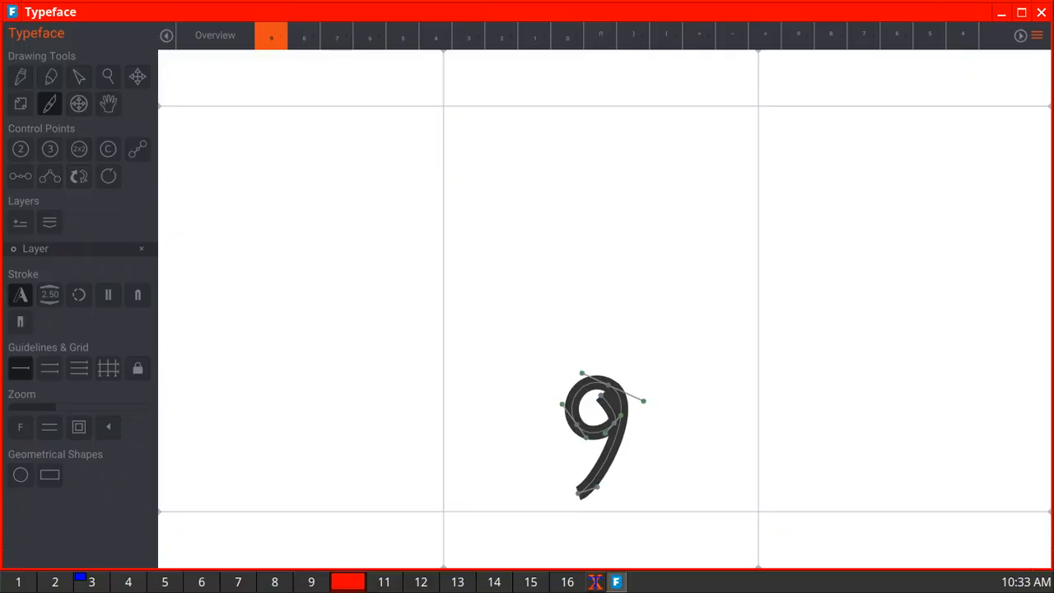
pyautogui.click(215, 35)
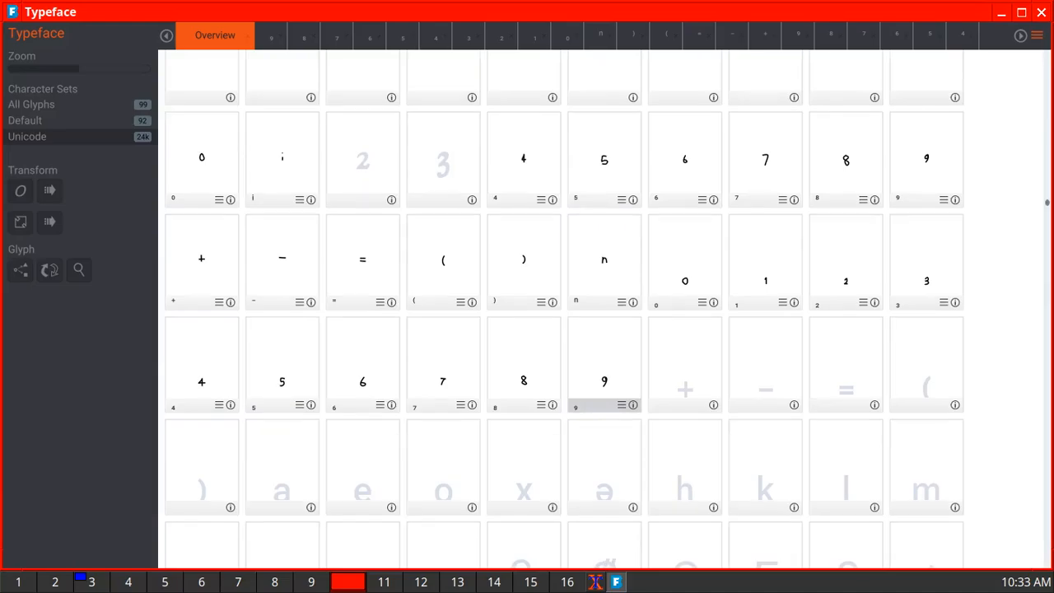
# - Draw the subscript plus sign with one horizontal and one vertical freehand stroke crossing low in its glyph
pyautogui.scroll(-1, 564, 329)
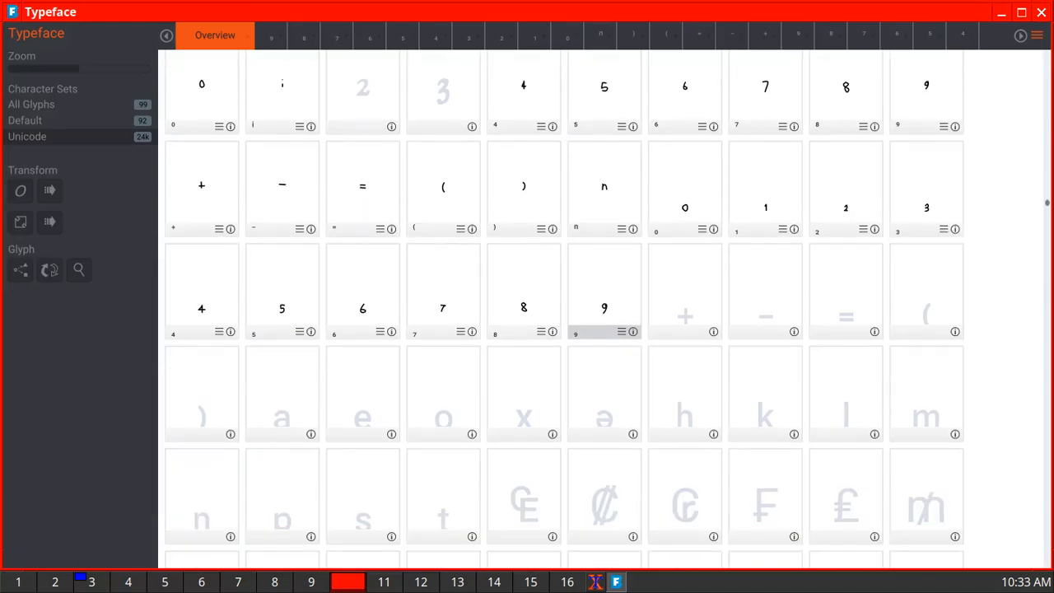
pyautogui.doubleClick(685, 296)
pyautogui.moveTo(567, 432); pyautogui.dragTo(648, 431)
pyautogui.moveTo(605, 393); pyautogui.dragTo(605, 470)
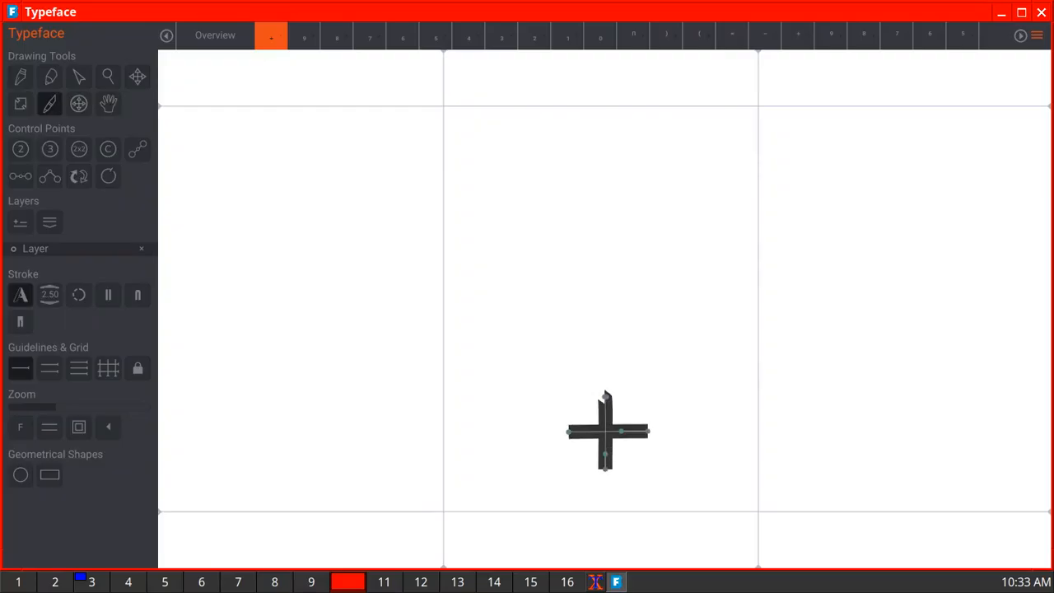
pyautogui.click(215, 36)
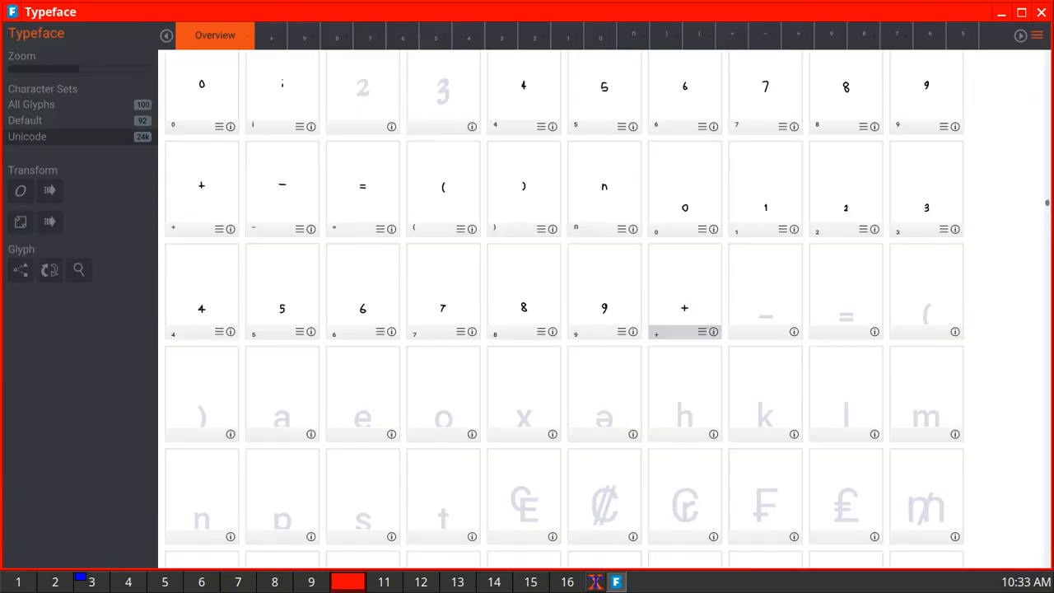
# - Draw the subscript minus as one horizontal stroke and the subscript equals sign as two stacked horizontal strokes in their glyphs
pyautogui.doubleClick(764, 296)
pyautogui.moveTo(550, 442); pyautogui.dragTo(635, 442)
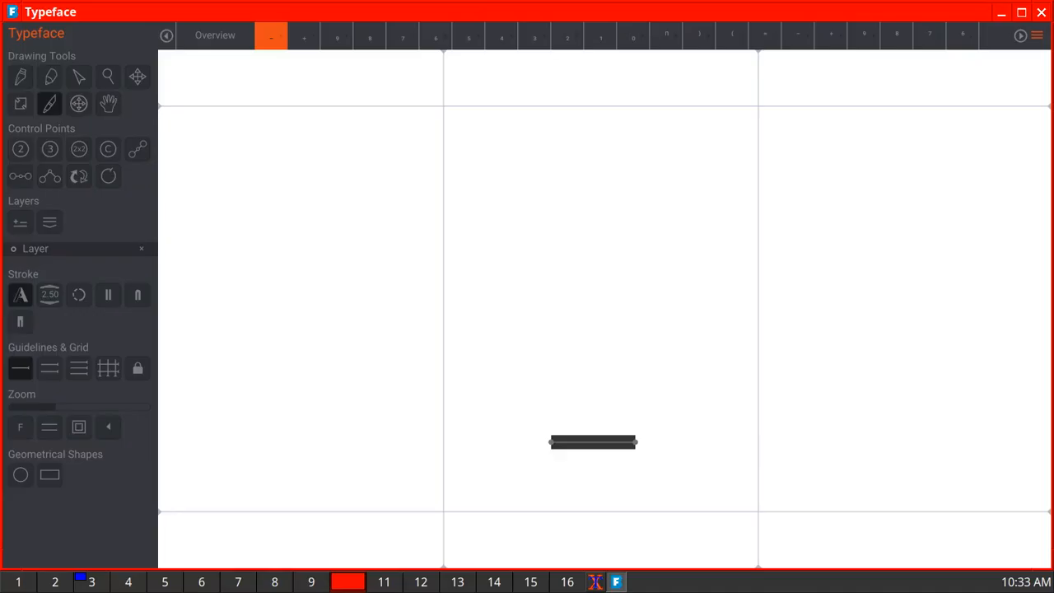
pyautogui.click(215, 35)
pyautogui.doubleClick(845, 296)
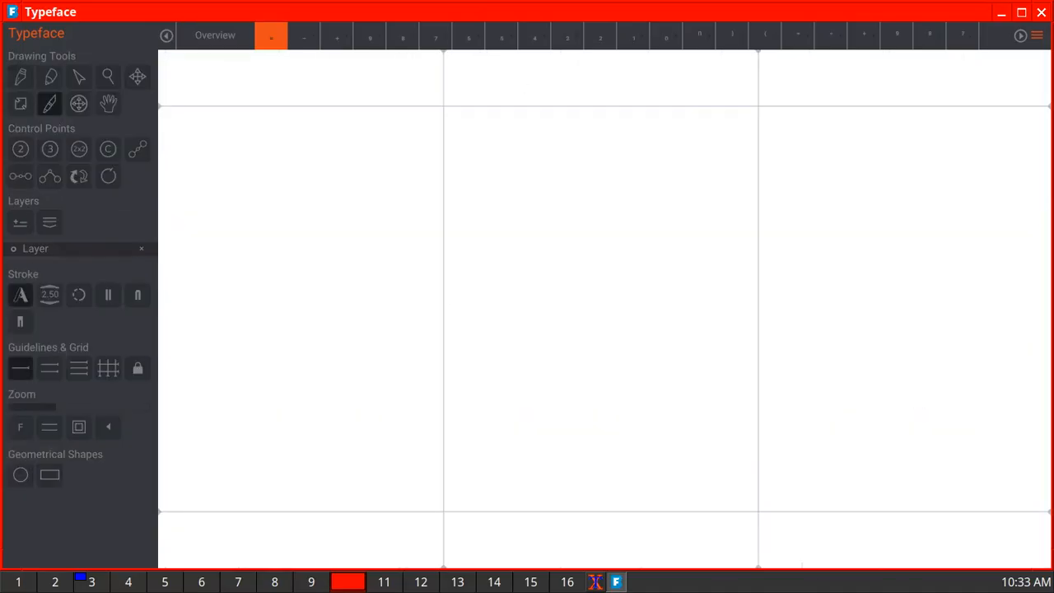
pyautogui.moveTo(555, 404); pyautogui.dragTo(644, 401)
pyautogui.moveTo(580, 441); pyautogui.dragTo(647, 442)
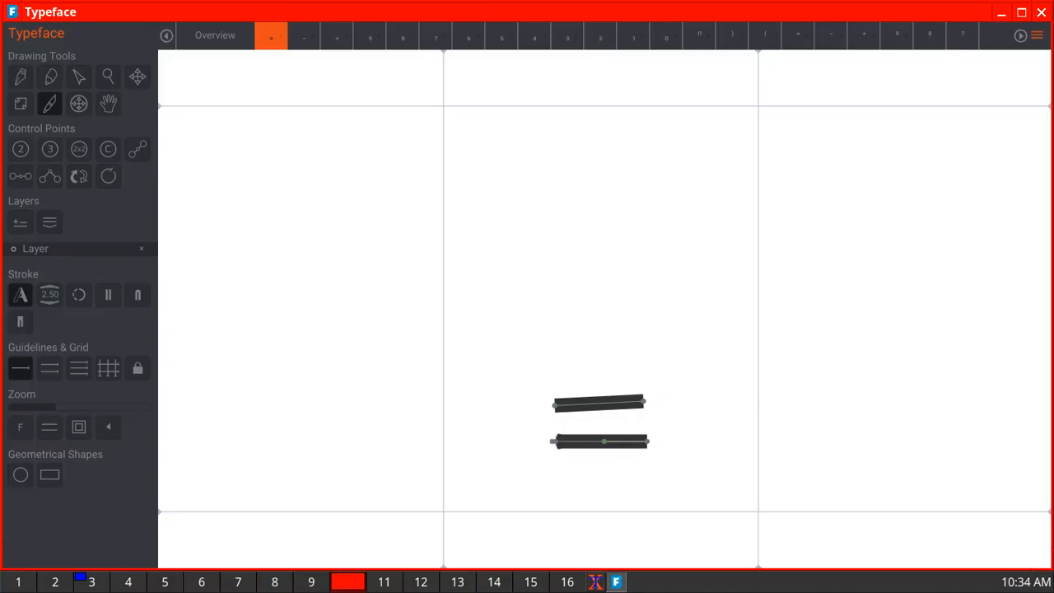
pyautogui.click(215, 36)
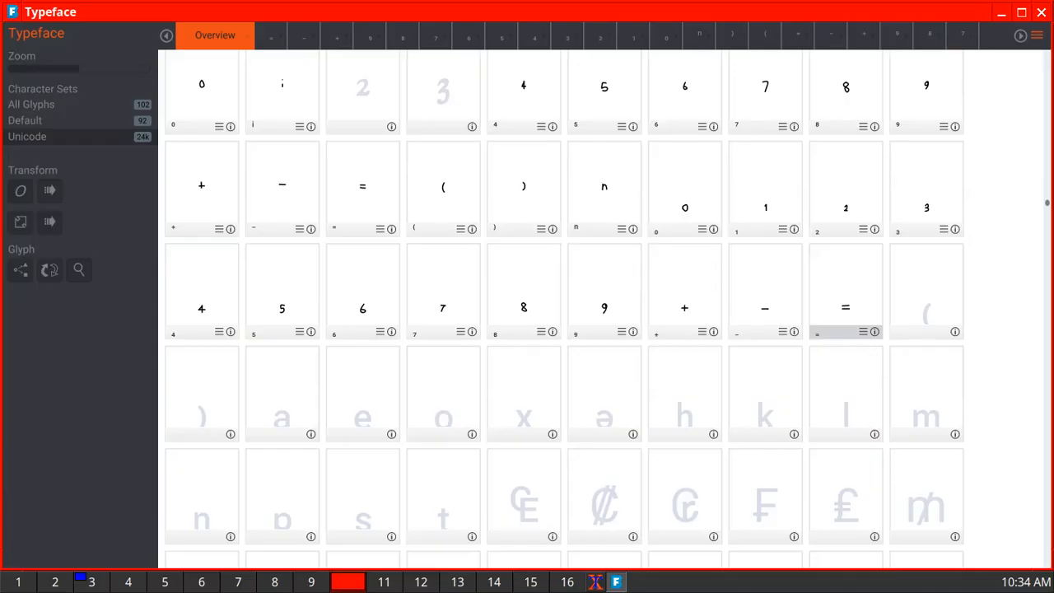
# - Draw the subscript opening and closing parentheses as single curved strokes near the baseline and return to the glyph overview
pyautogui.doubleClick(926, 296)
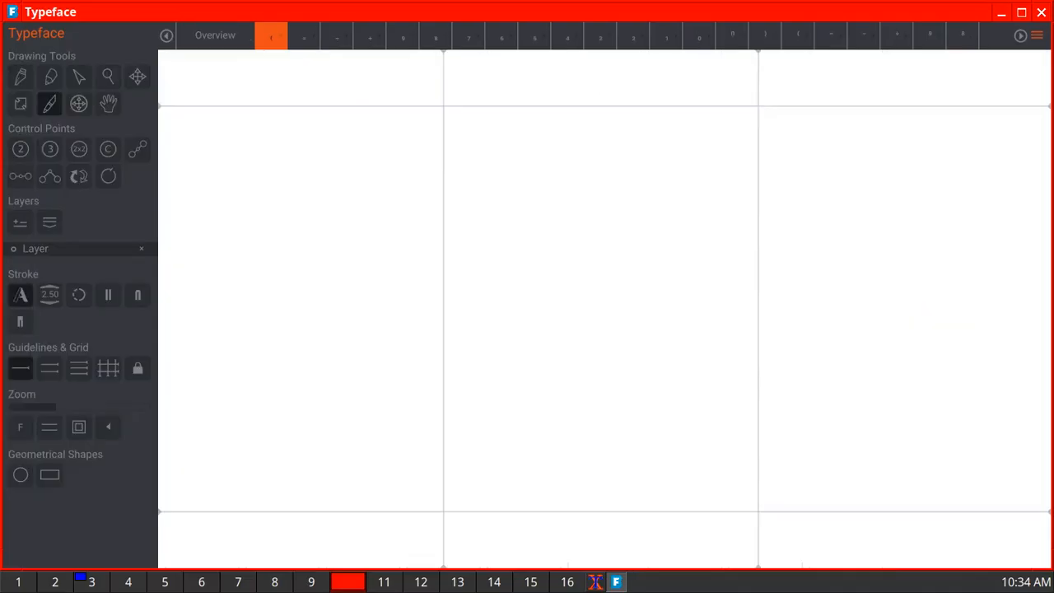
pyautogui.moveTo(598, 384)
pyautogui.mouseDown()
pyautogui.moveTo(576, 423)
pyautogui.moveTo(581, 482)
pyautogui.moveTo(599, 494)
pyautogui.mouseUp()
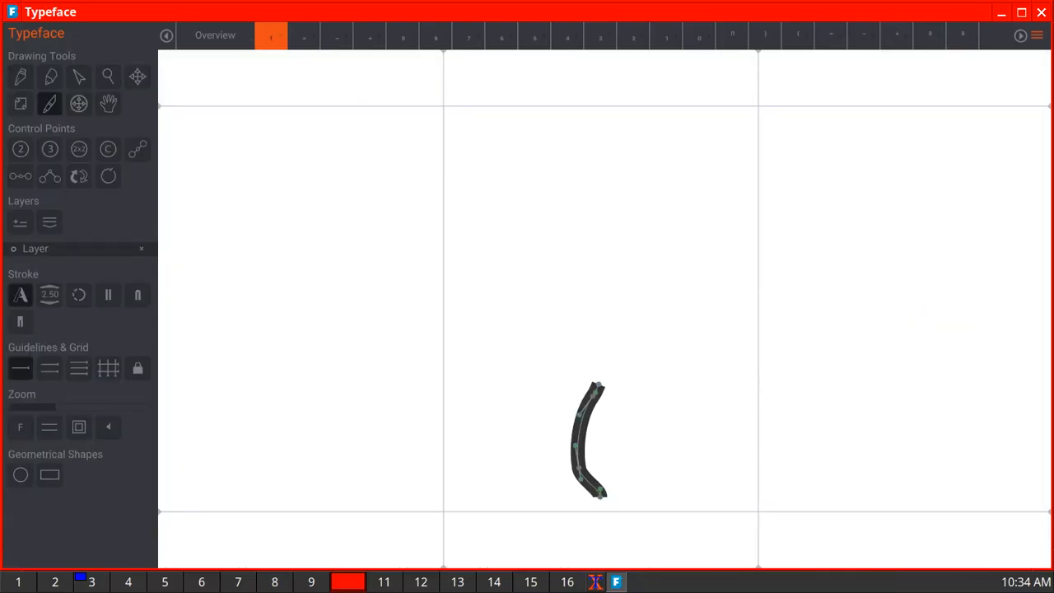
pyautogui.click(215, 36)
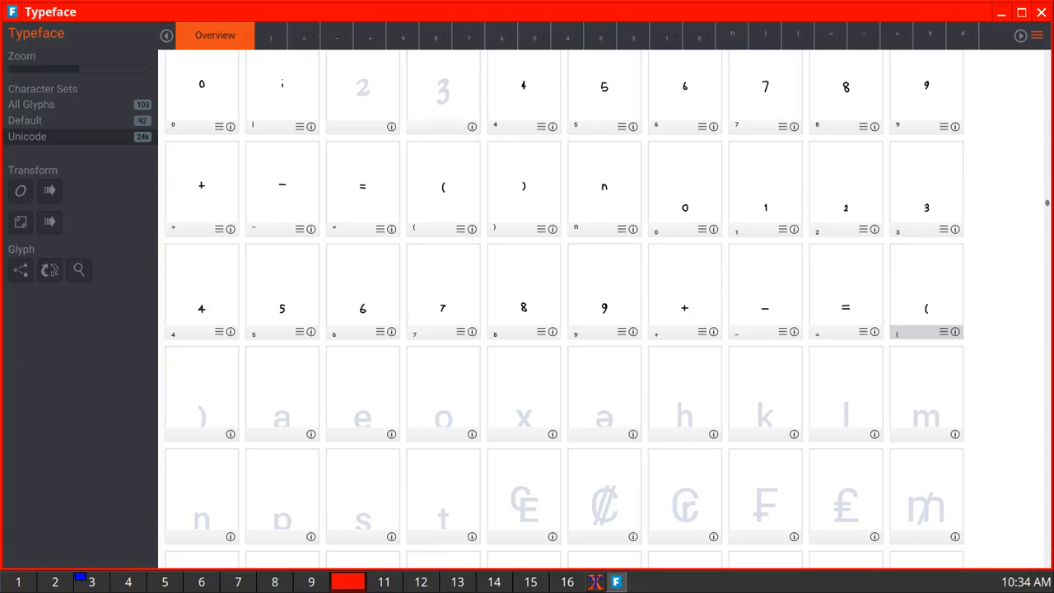
pyautogui.doubleClick(201, 392)
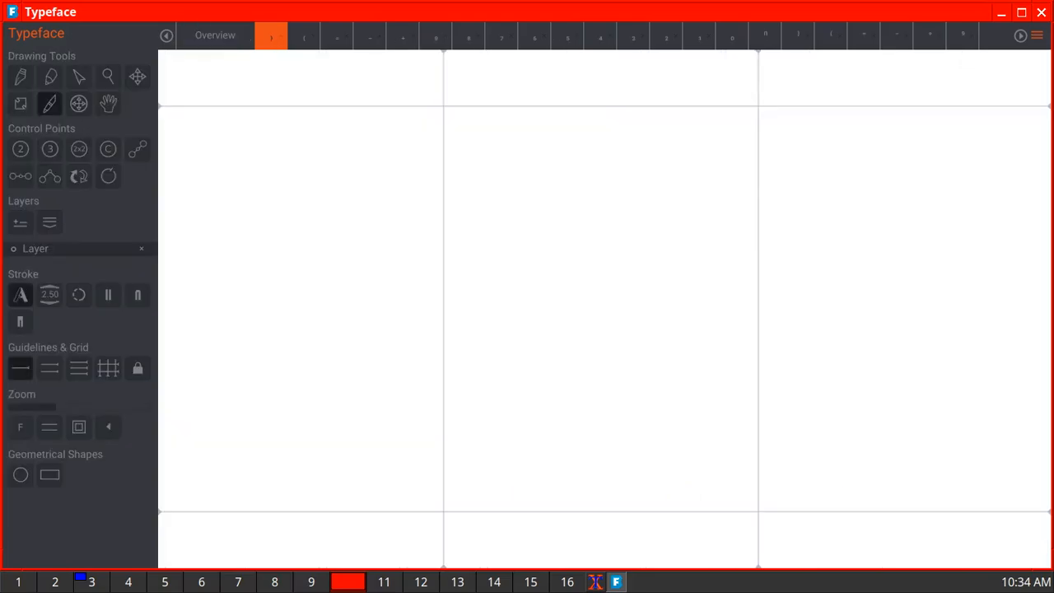
pyautogui.moveTo(580, 368)
pyautogui.mouseDown()
pyautogui.moveTo(608, 400)
pyautogui.moveTo(607, 457)
pyautogui.moveTo(586, 486)
pyautogui.mouseUp()
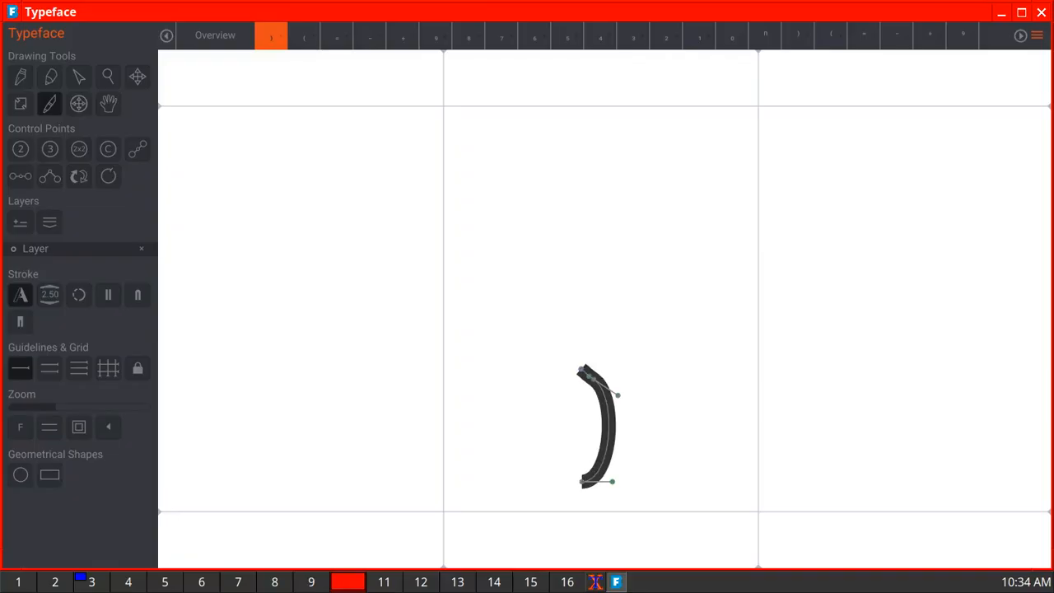
pyautogui.click(215, 35)
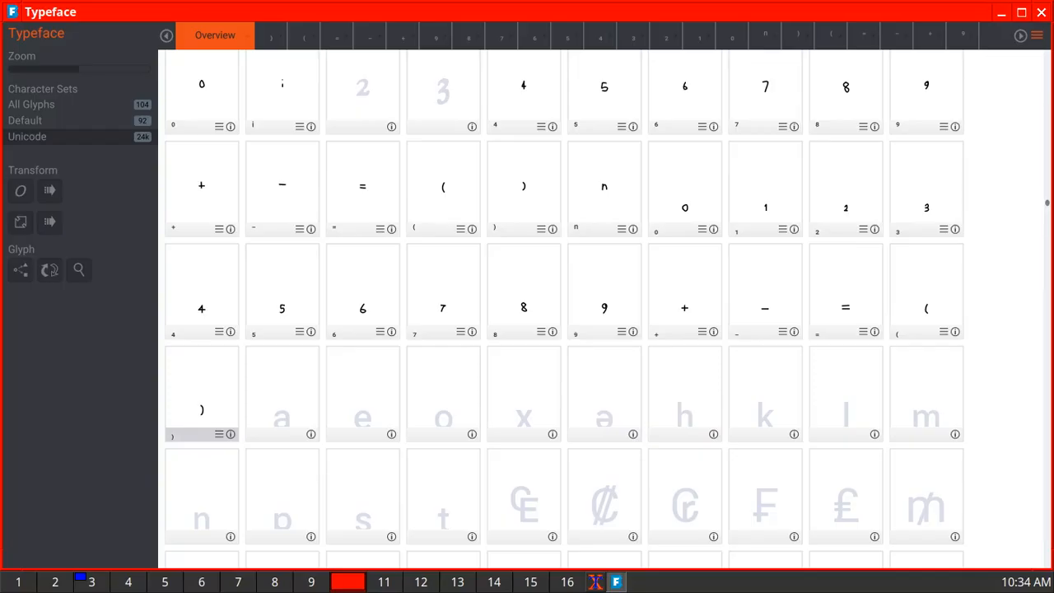
# - Check the Unicode details of the undrawn superscript 2, the subscript a and the subscript closing parenthesis
pyautogui.click(391, 126)
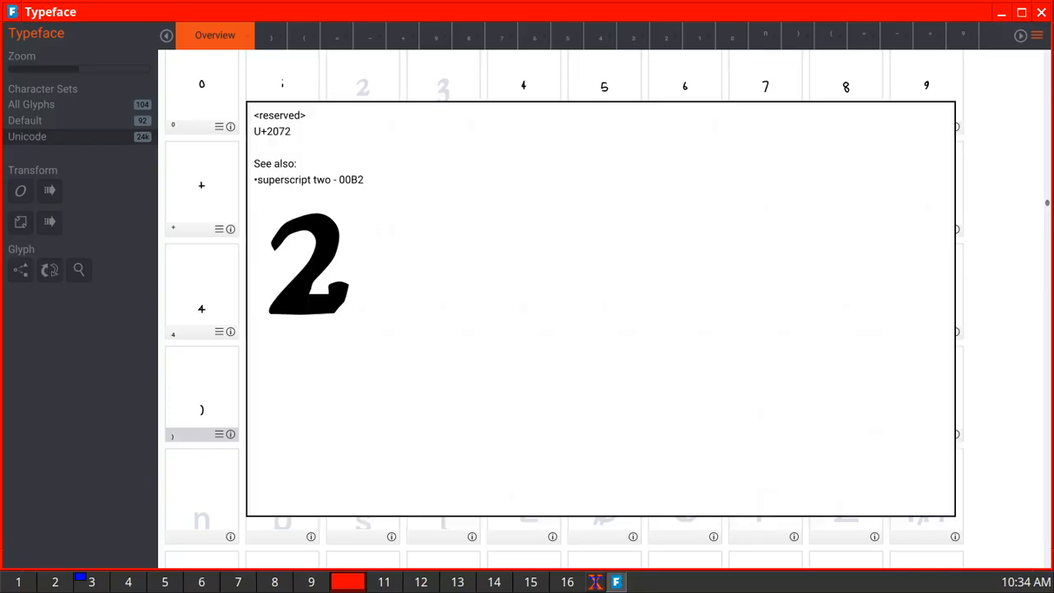
pyautogui.click(391, 126)
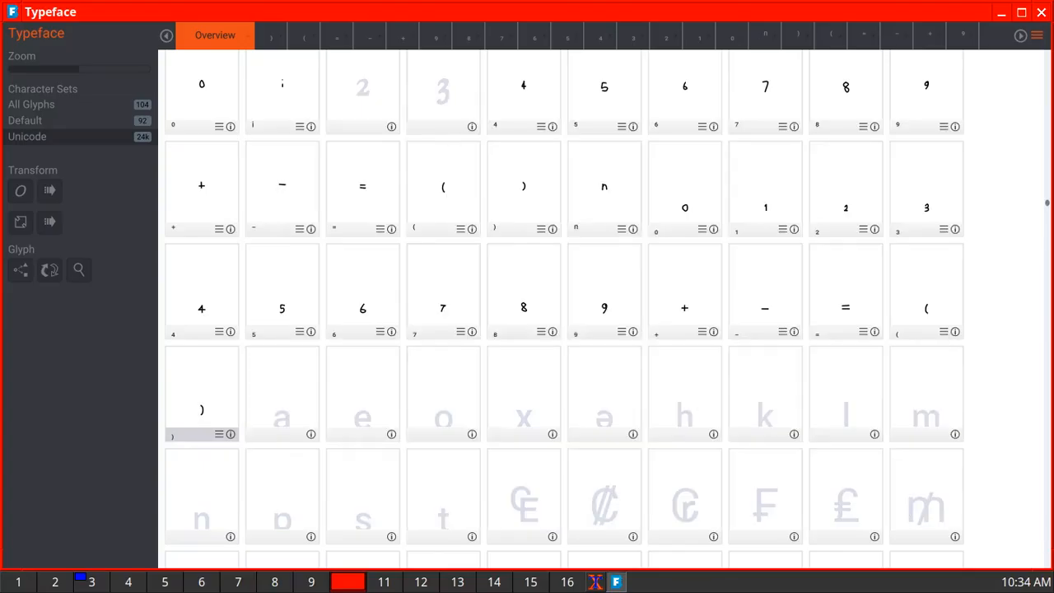
pyautogui.click(310, 435)
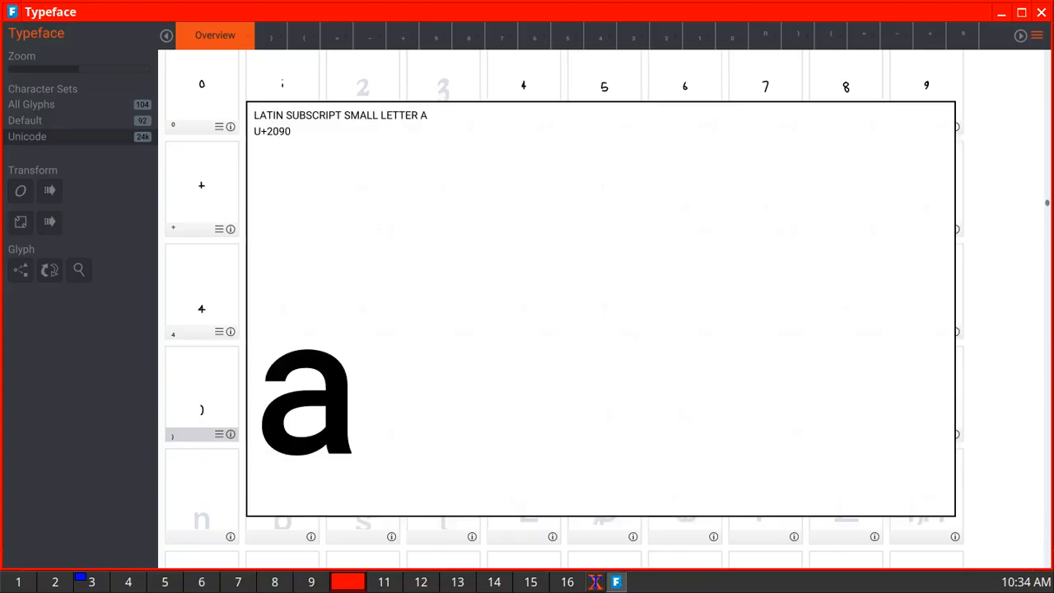
pyautogui.click(310, 434)
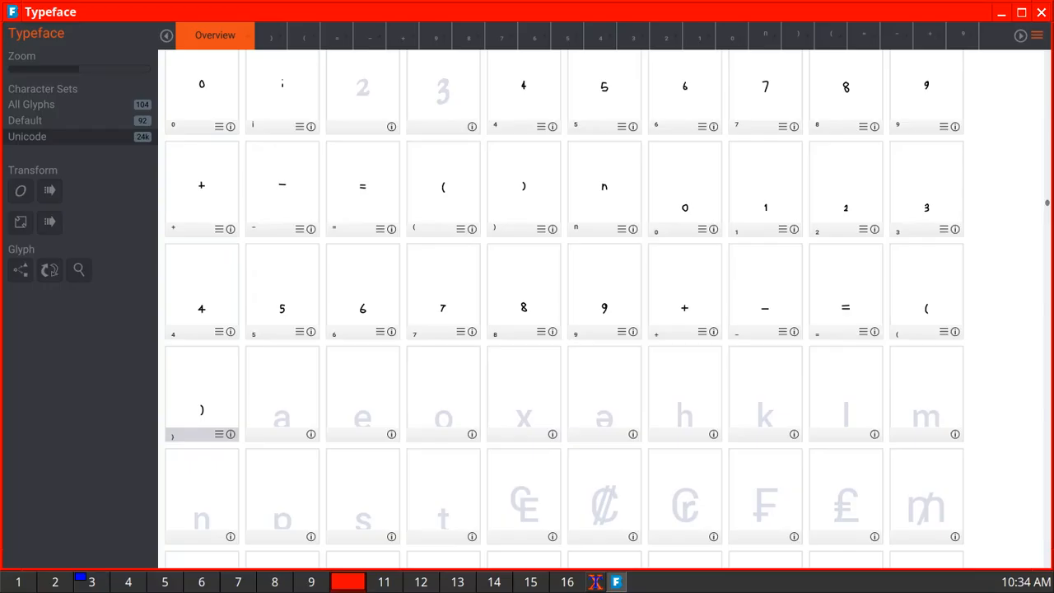
pyautogui.click(231, 434)
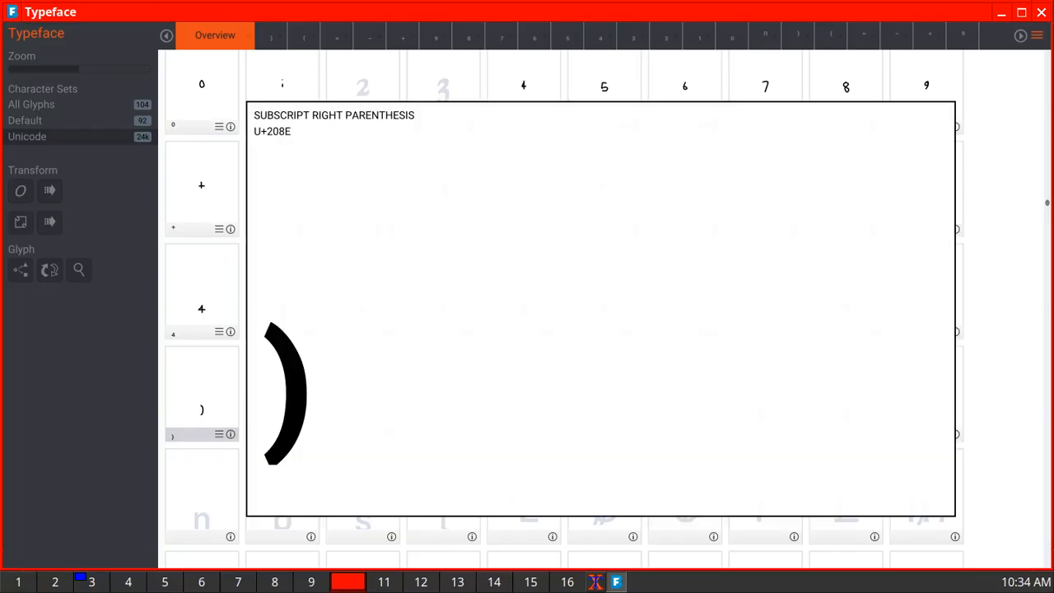
pyautogui.click(230, 434)
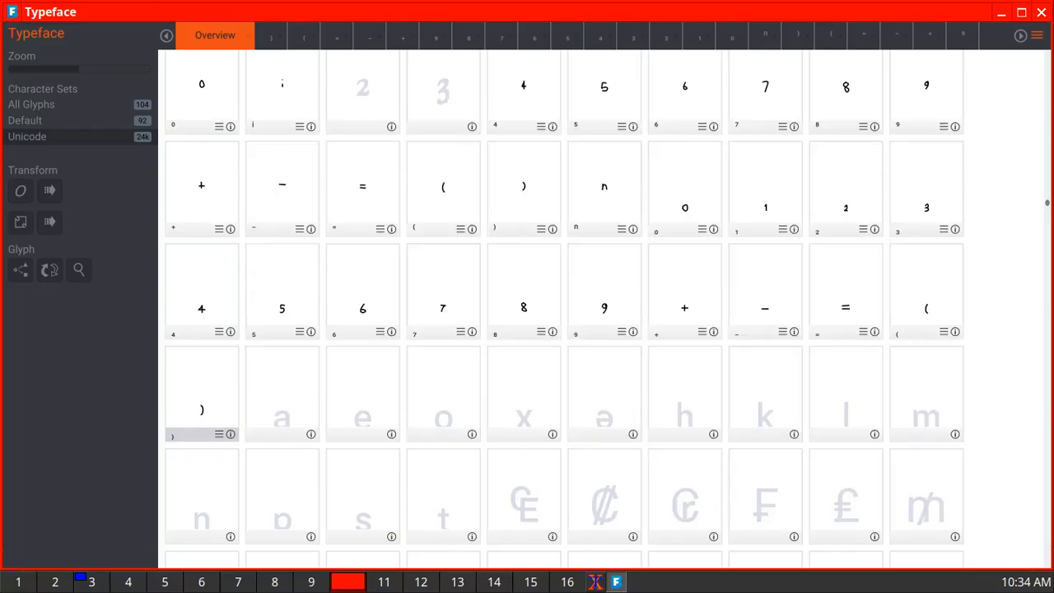
pyautogui.click(311, 434)
pyautogui.click(310, 433)
# - Draw the subscript letters a and e as small single freehand strokes just above the baseline in their glyphs
pyautogui.doubleClick(282, 395)
pyautogui.moveTo(555, 422)
pyautogui.mouseDown()
pyautogui.moveTo(606, 437)
pyautogui.moveTo(604, 489)
pyautogui.moveTo(589, 462)
pyautogui.moveTo(554, 461)
pyautogui.moveTo(598, 463)
pyautogui.mouseUp()
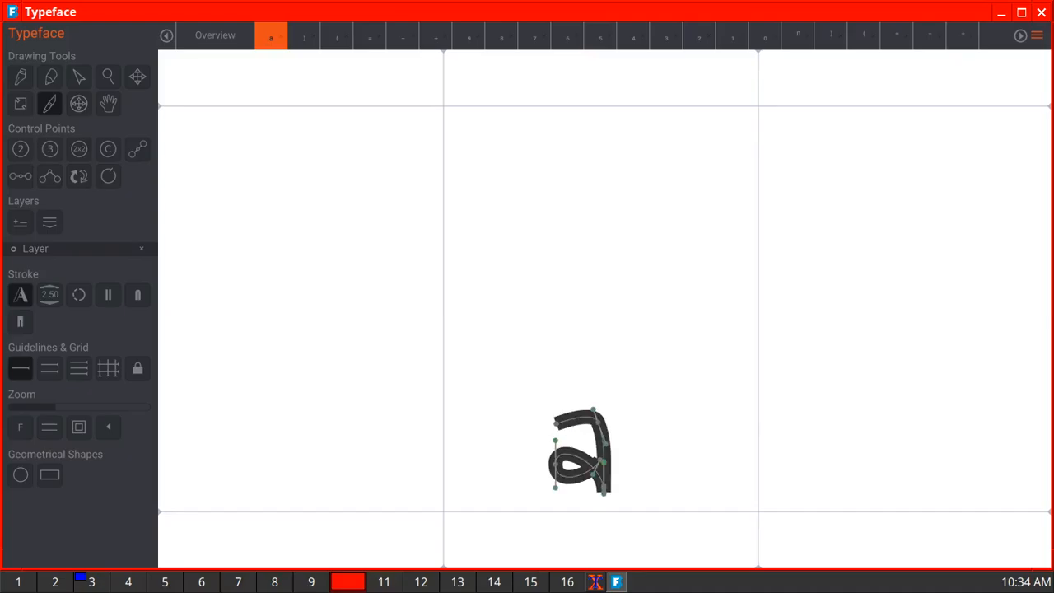
pyautogui.click(214, 35)
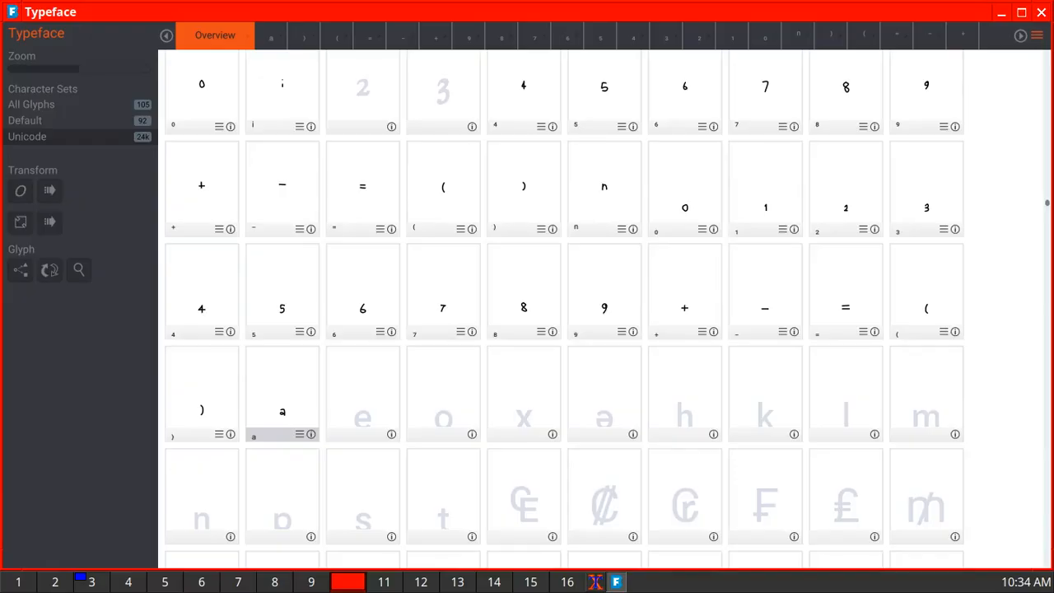
pyautogui.doubleClick(362, 395)
pyautogui.moveTo(573, 450)
pyautogui.mouseDown()
pyautogui.moveTo(626, 442)
pyautogui.moveTo(593, 425)
pyautogui.moveTo(559, 433)
pyautogui.moveTo(567, 464)
pyautogui.moveTo(631, 481)
pyautogui.mouseUp()
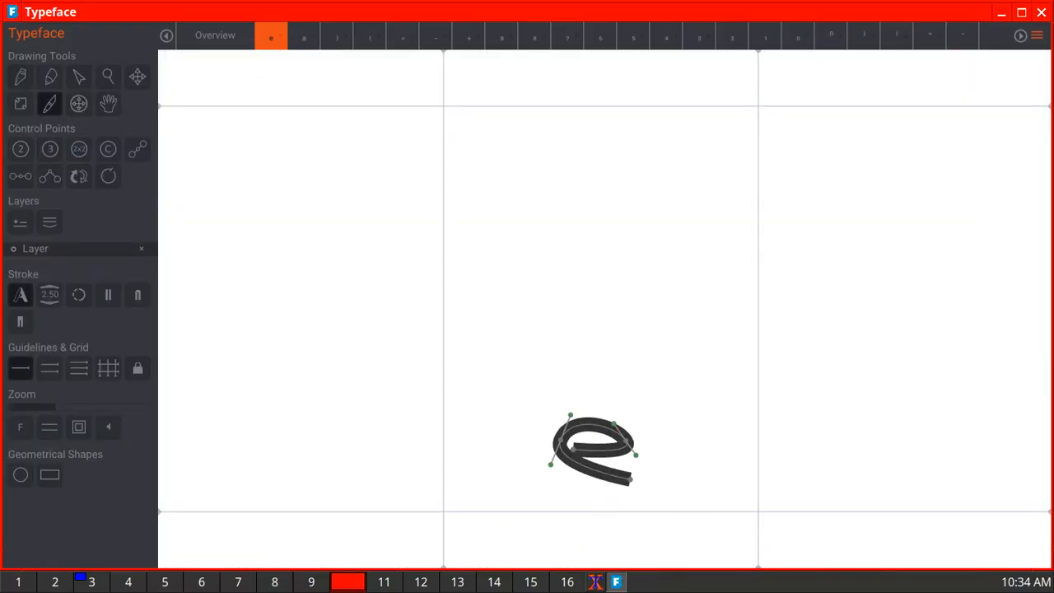
pyautogui.click(214, 35)
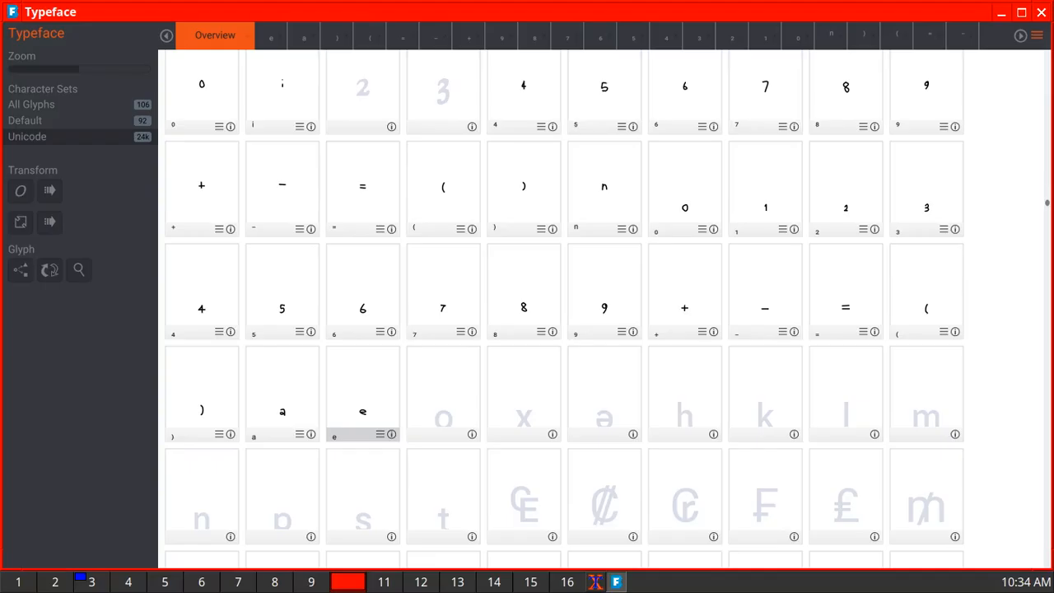
# - Draw the subscript o as a small closed loop and the subscript x as two crossing diagonal strokes in their glyphs
pyautogui.doubleClick(443, 395)
pyautogui.moveTo(573, 431)
pyautogui.mouseDown()
pyautogui.moveTo(596, 420)
pyautogui.moveTo(607, 445)
pyautogui.moveTo(599, 472)
pyautogui.moveTo(568, 465)
pyautogui.moveTo(567, 421)
pyautogui.mouseUp()
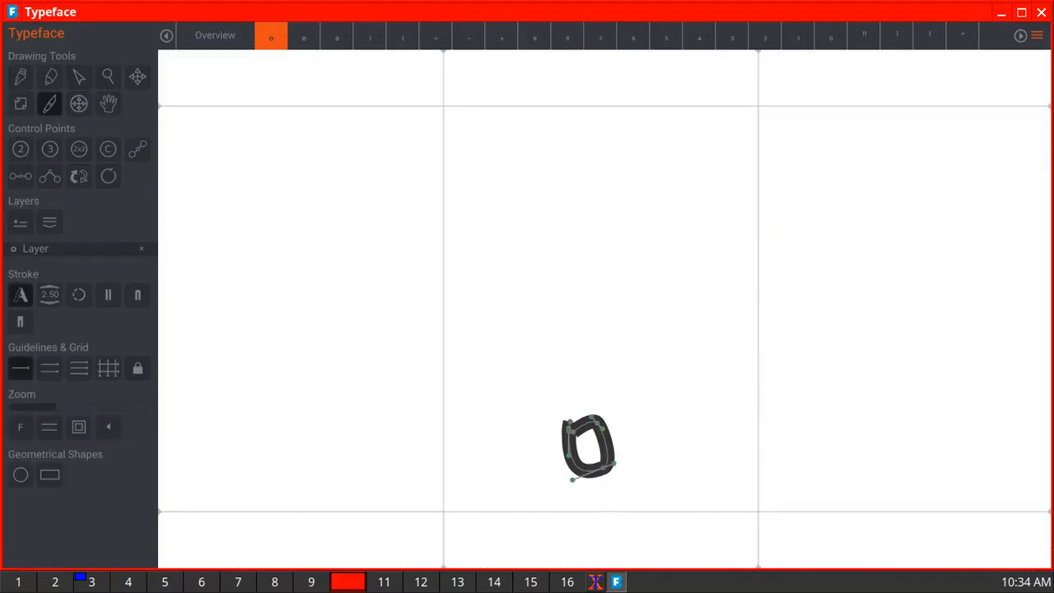
pyautogui.click(215, 35)
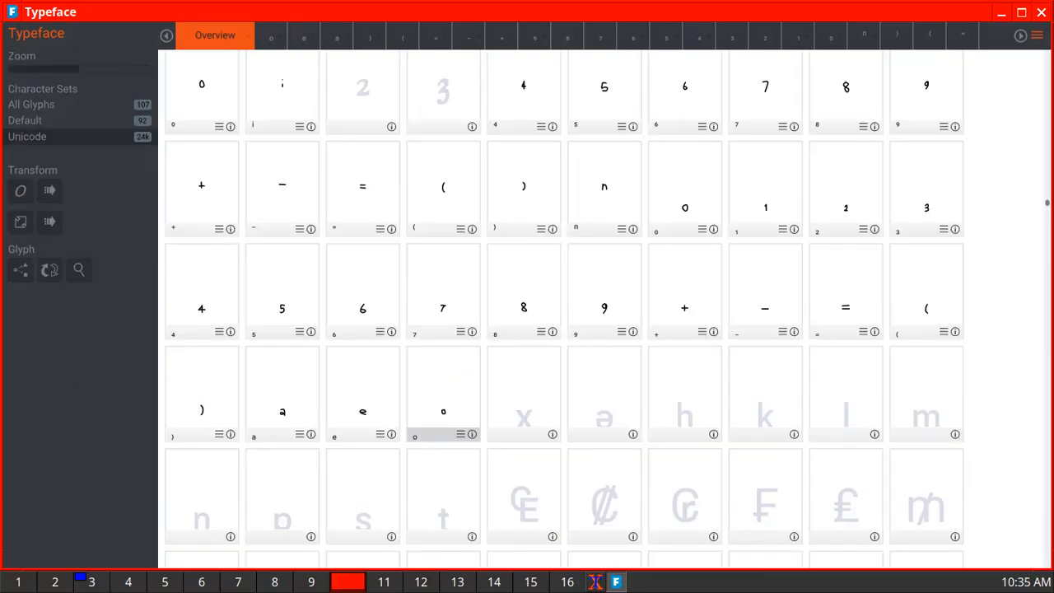
pyautogui.doubleClick(524, 396)
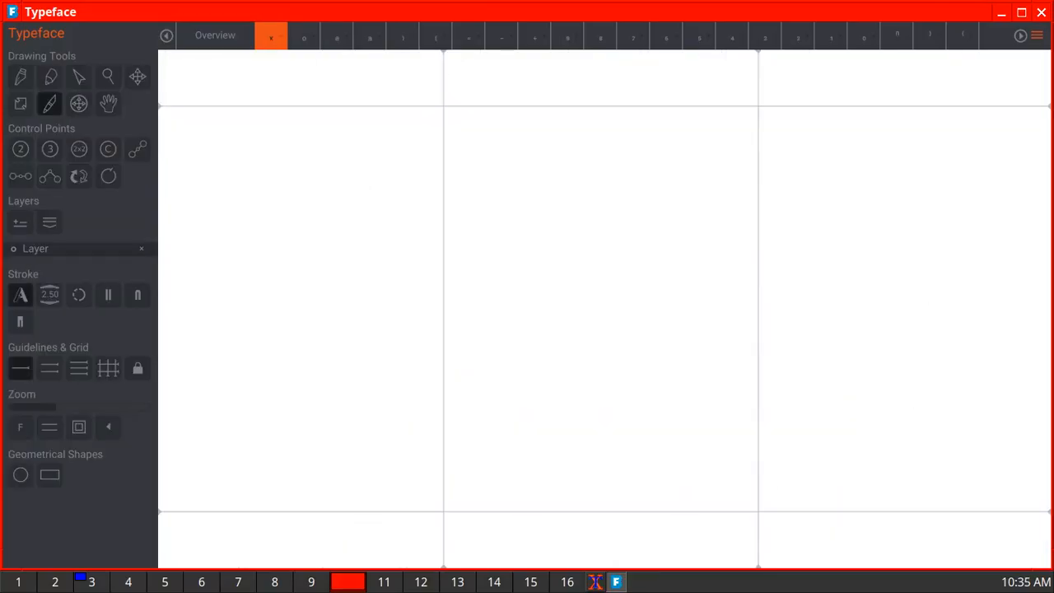
pyautogui.moveTo(567, 426); pyautogui.dragTo(621, 481)
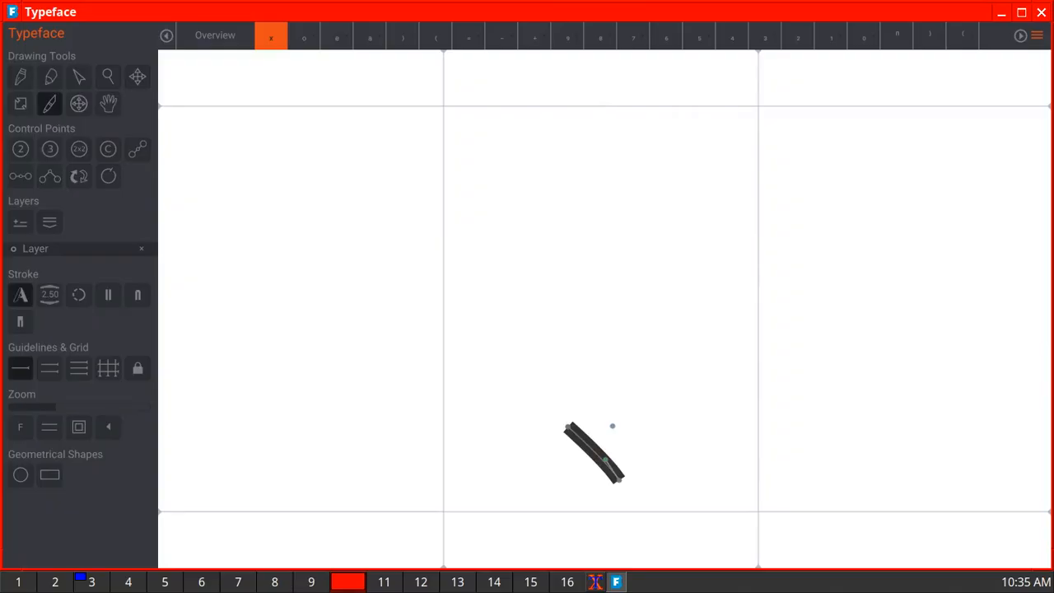
pyautogui.moveTo(612, 426); pyautogui.dragTo(569, 474)
pyautogui.click(215, 36)
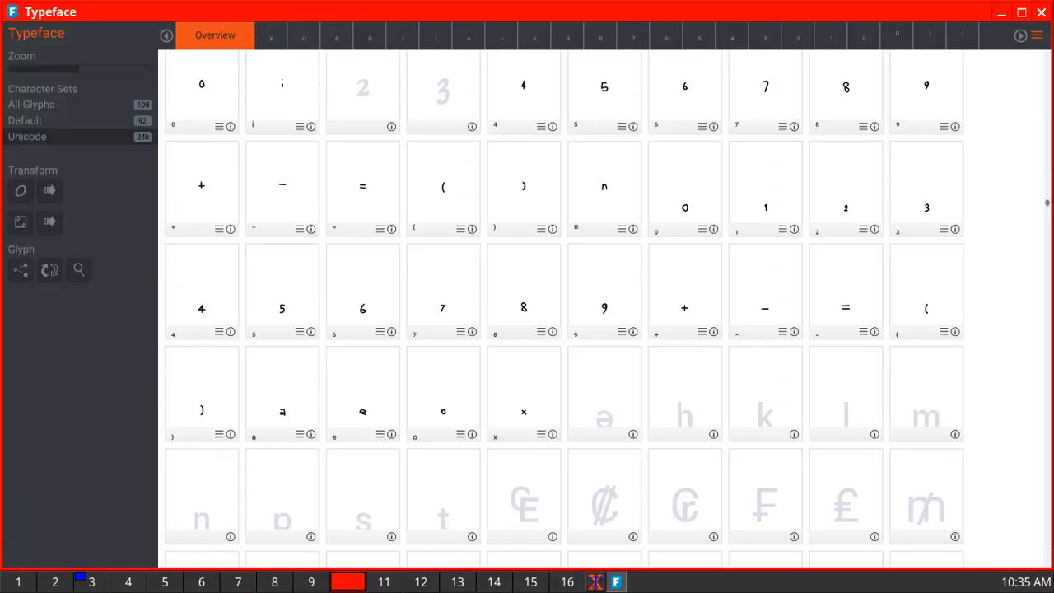
# - Draw the subscript schwa as a curled freehand stroke and the subscript h as a stem with an arch in their glyphs
pyautogui.doubleClick(604, 399)
pyautogui.moveTo(619, 429)
pyautogui.mouseDown()
pyautogui.moveTo(555, 431)
pyautogui.moveTo(570, 459)
pyautogui.moveTo(607, 473)
pyautogui.moveTo(624, 457)
pyautogui.moveTo(601, 398)
pyautogui.moveTo(553, 394)
pyautogui.mouseUp()
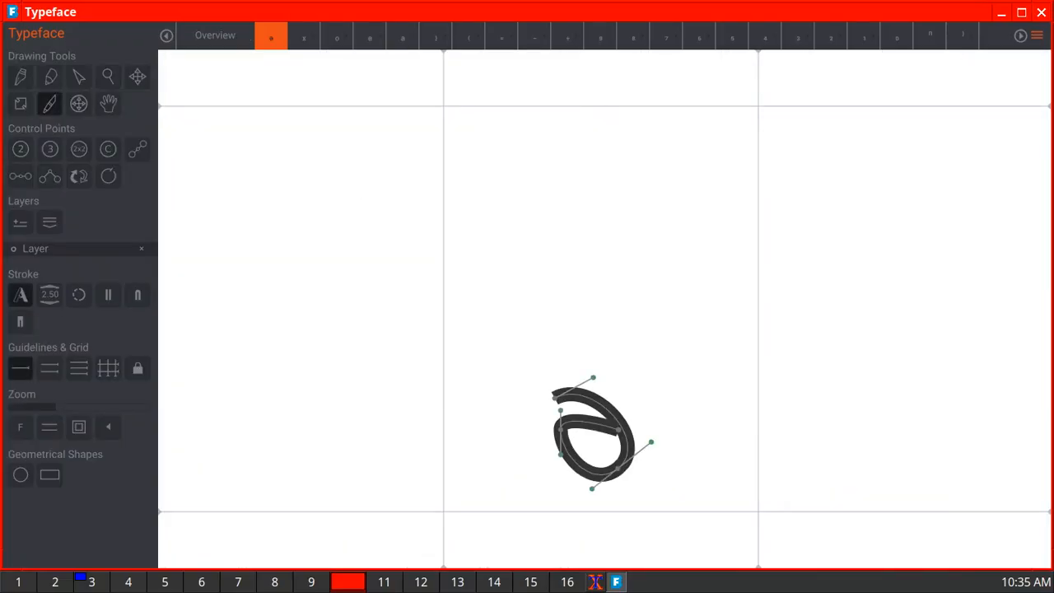
pyautogui.click(215, 36)
pyautogui.doubleClick(685, 398)
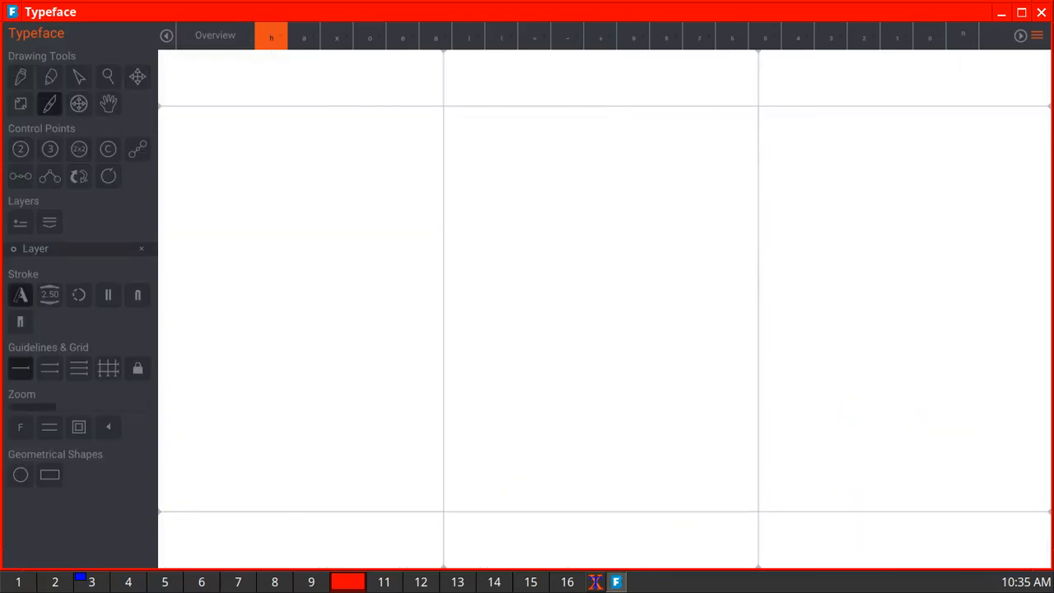
pyautogui.moveTo(570, 392)
pyautogui.mouseDown()
pyautogui.moveTo(571, 490)
pyautogui.moveTo(592, 441)
pyautogui.moveTo(611, 442)
pyautogui.moveTo(616, 482)
pyautogui.mouseUp()
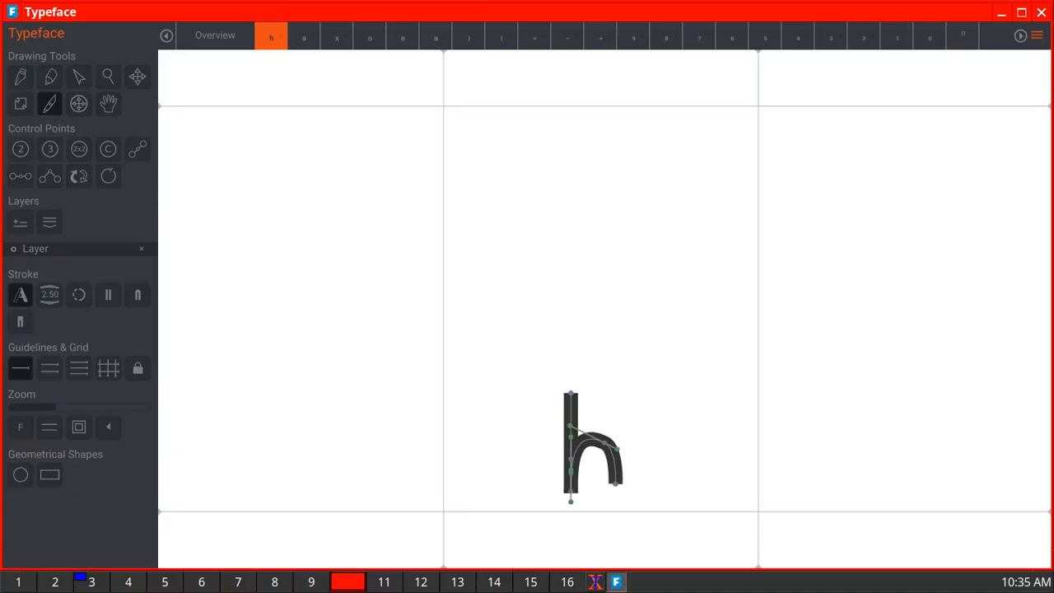
pyautogui.click(215, 35)
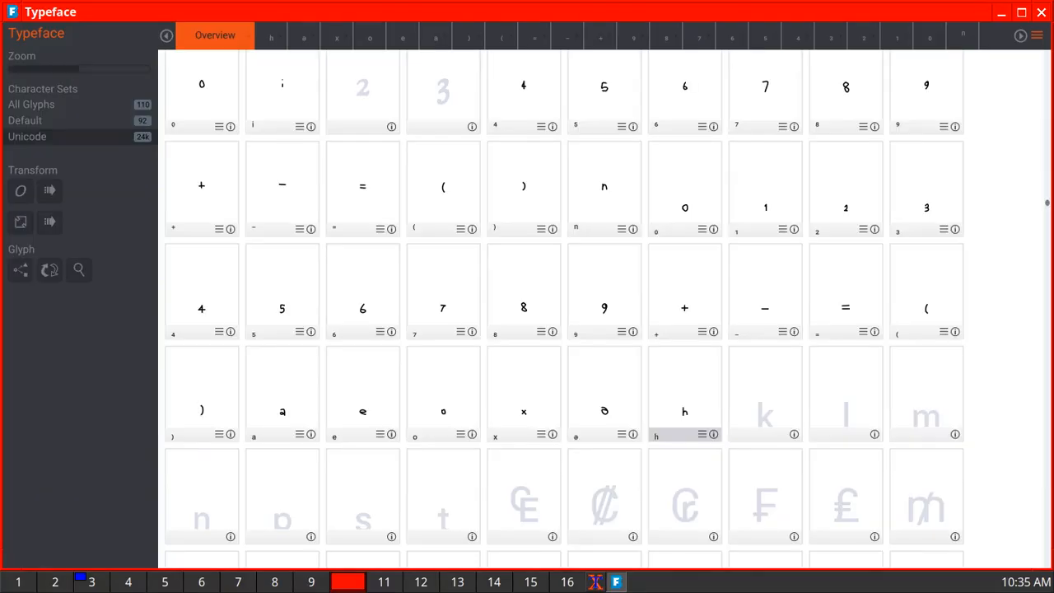
# - Draw the subscript k as a stem with a looped arm and leg, and the subscript l as one vertical stroke
pyautogui.doubleClick(765, 403)
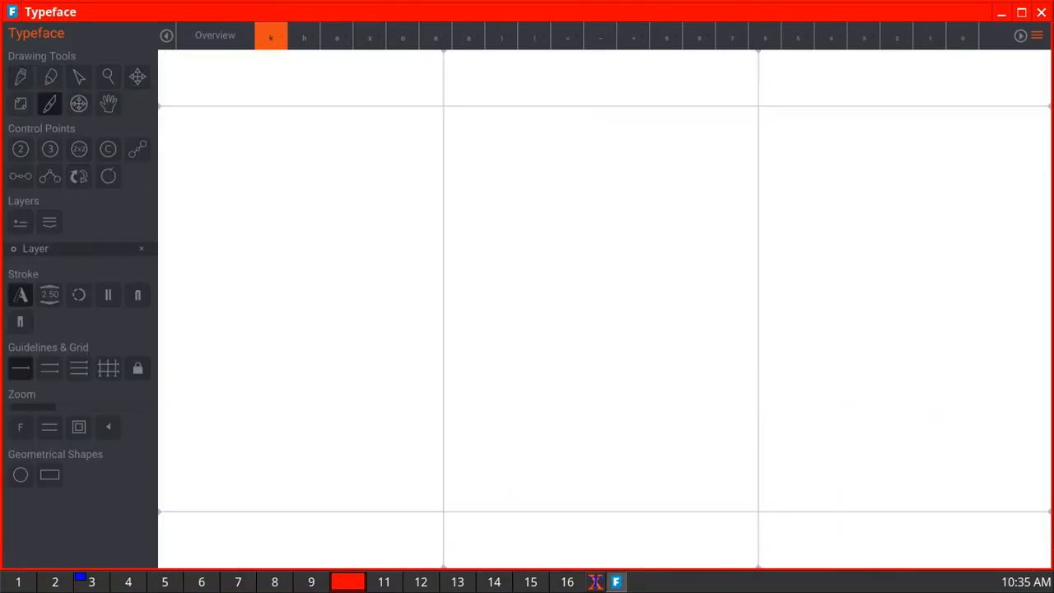
pyautogui.moveTo(563, 398)
pyautogui.mouseDown()
pyautogui.moveTo(563, 469)
pyautogui.moveTo(593, 435)
pyautogui.moveTo(565, 439)
pyautogui.moveTo(591, 469)
pyautogui.mouseUp()
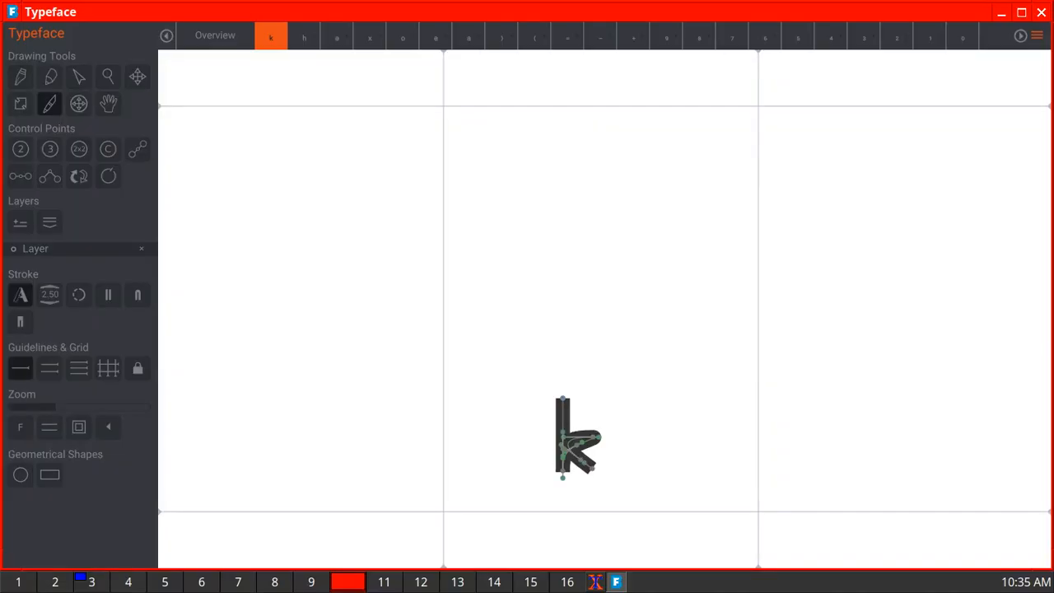
pyautogui.click(215, 35)
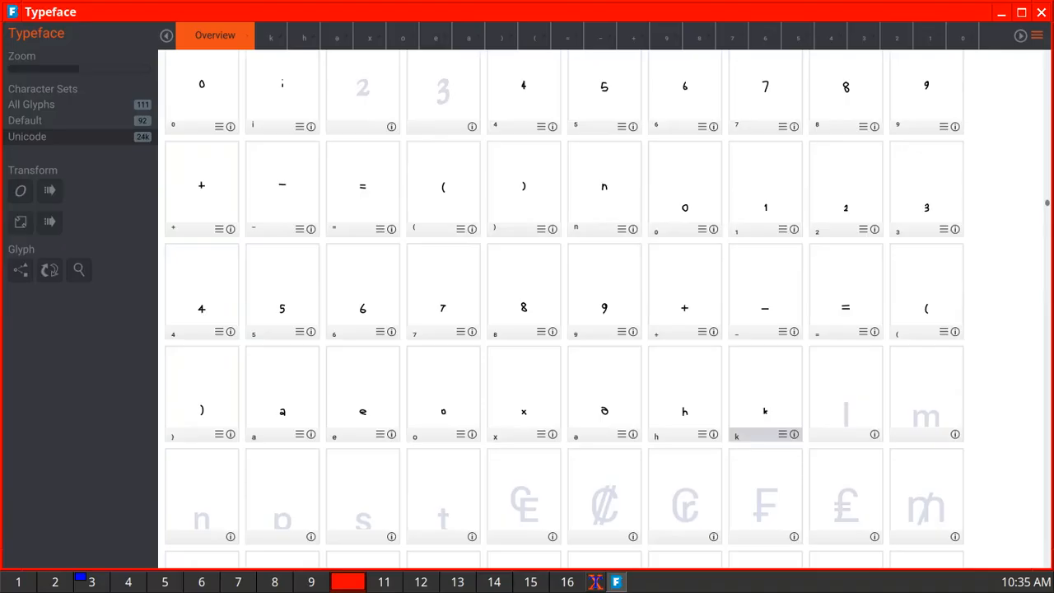
pyautogui.doubleClick(845, 400)
pyautogui.moveTo(594, 381); pyautogui.dragTo(594, 476)
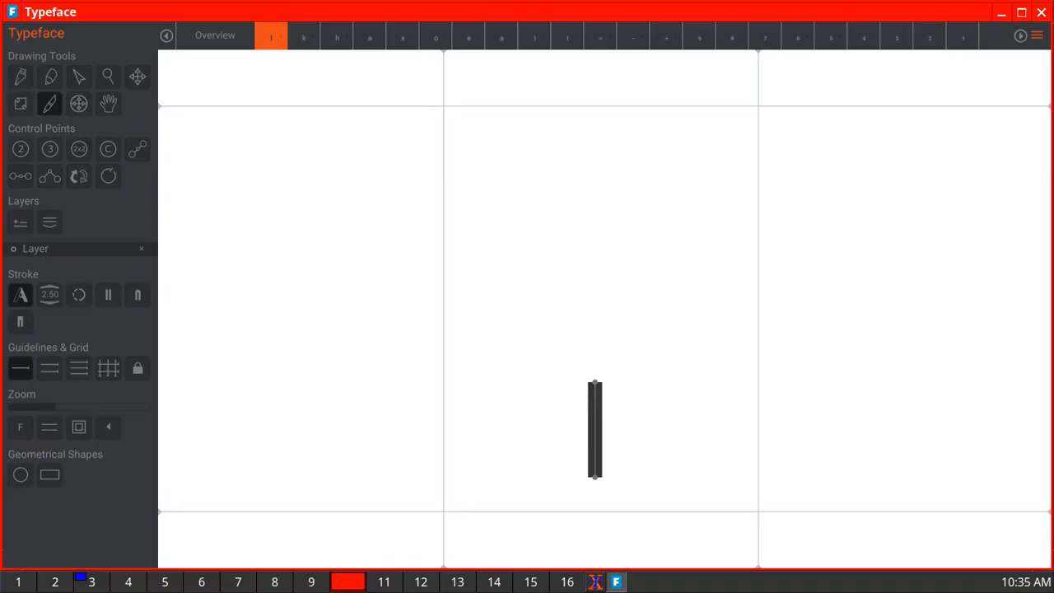
pyautogui.click(214, 36)
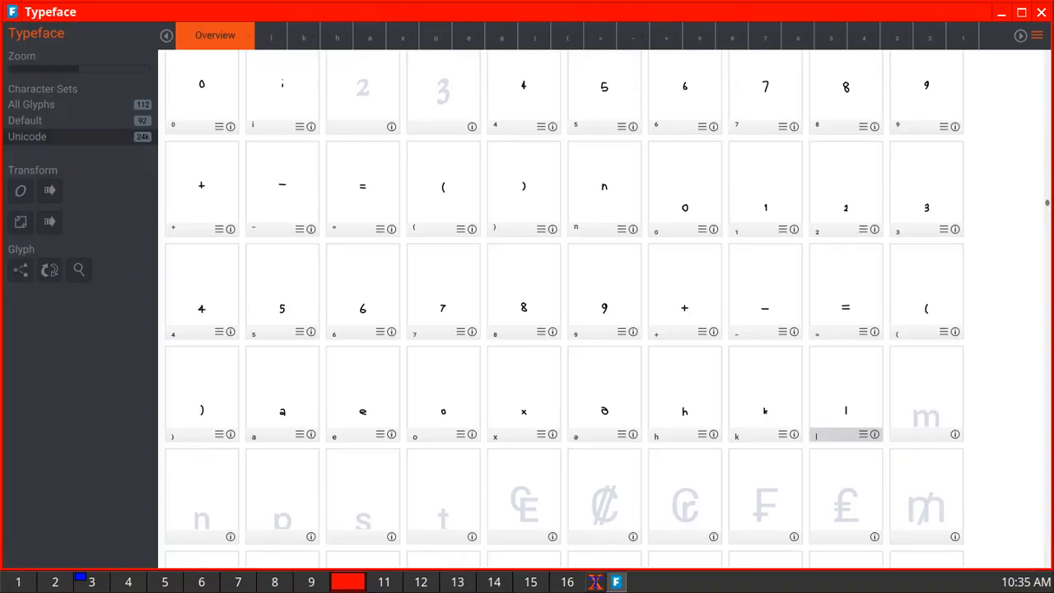
# - Draw the subscript m with two freehand strokes and the subscript n with one, low in their glyphs
pyautogui.doubleClick(926, 399)
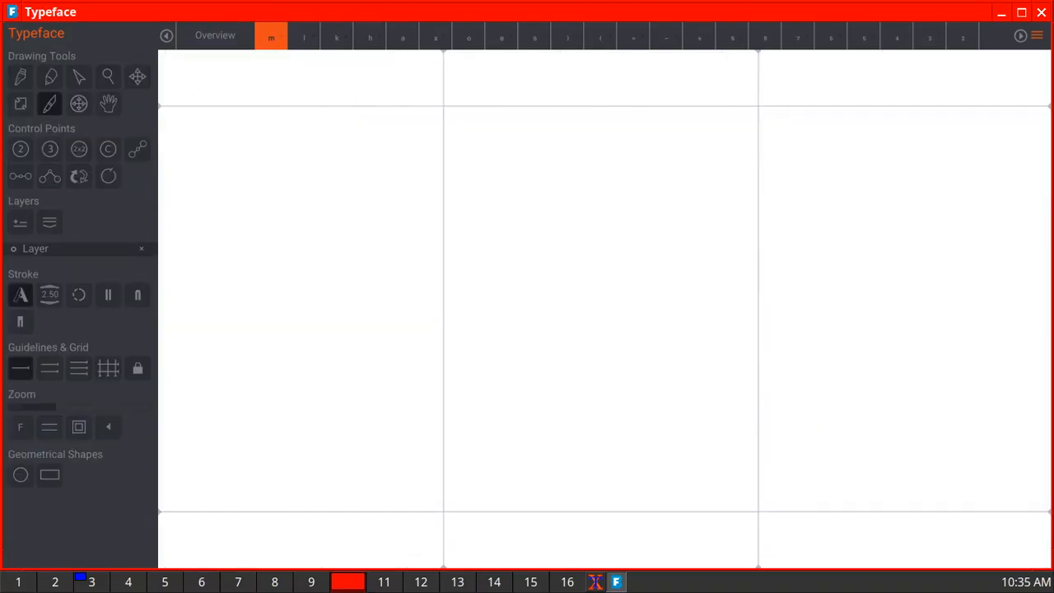
pyautogui.moveTo(553, 404)
pyautogui.mouseDown()
pyautogui.moveTo(554, 469)
pyautogui.moveTo(576, 425)
pyautogui.moveTo(591, 466)
pyautogui.mouseUp()
pyautogui.moveTo(586, 421)
pyautogui.mouseDown()
pyautogui.moveTo(606, 420)
pyautogui.moveTo(616, 466)
pyautogui.mouseUp()
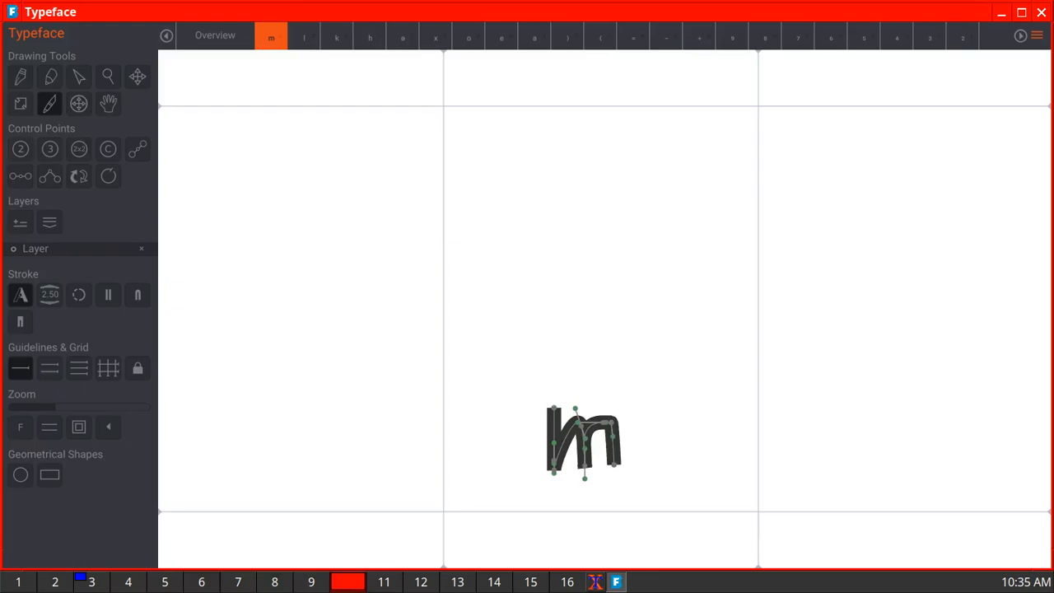
pyautogui.click(215, 35)
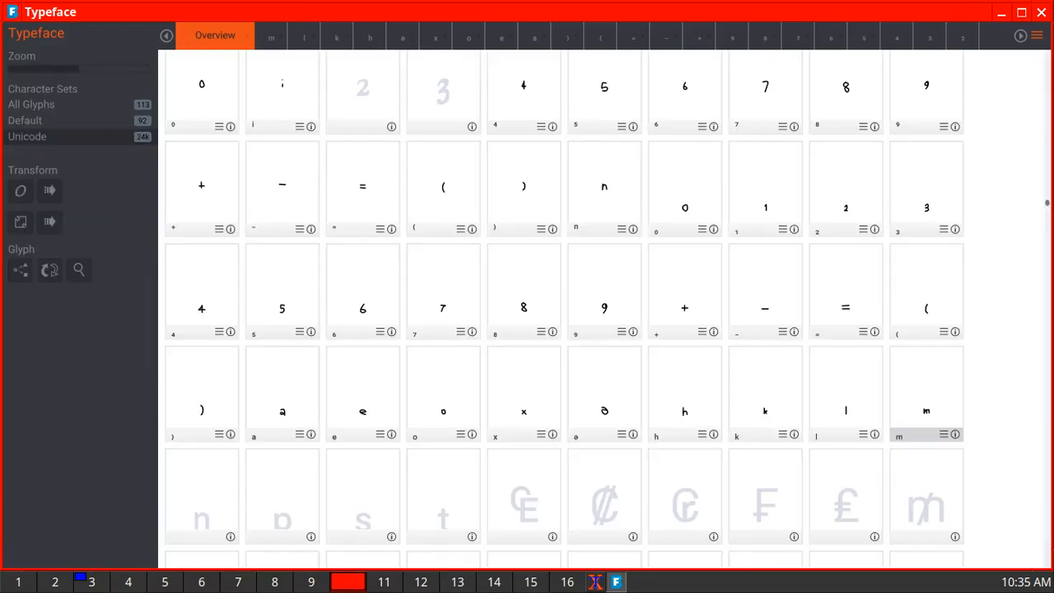
pyautogui.doubleClick(201, 497)
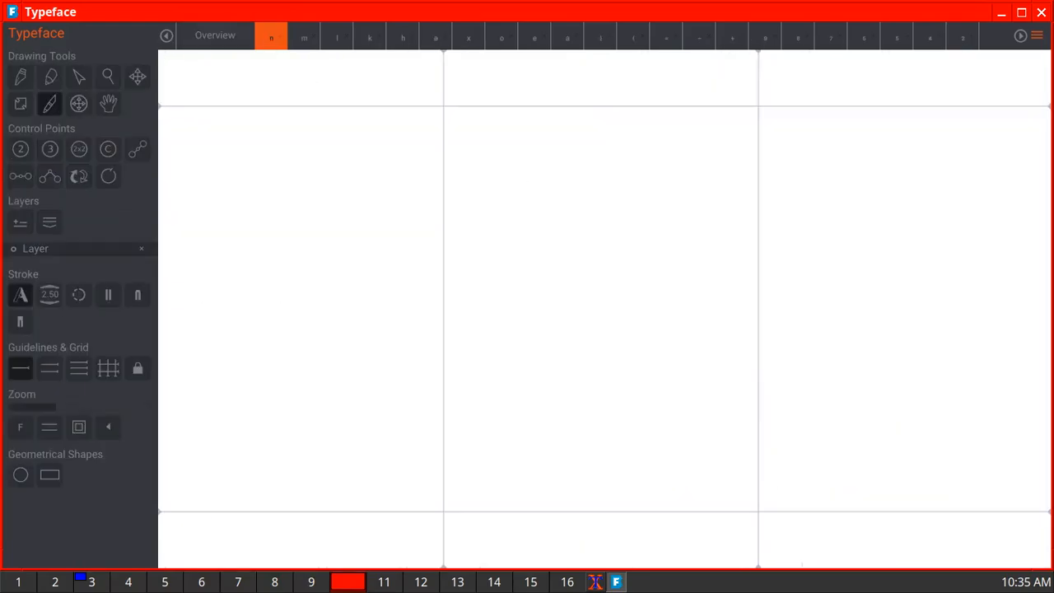
pyautogui.moveTo(568, 382)
pyautogui.mouseDown()
pyautogui.moveTo(568, 472)
pyautogui.moveTo(578, 416)
pyautogui.moveTo(593, 402)
pyautogui.moveTo(610, 399)
pyautogui.moveTo(622, 467)
pyautogui.mouseUp()
pyautogui.click(215, 35)
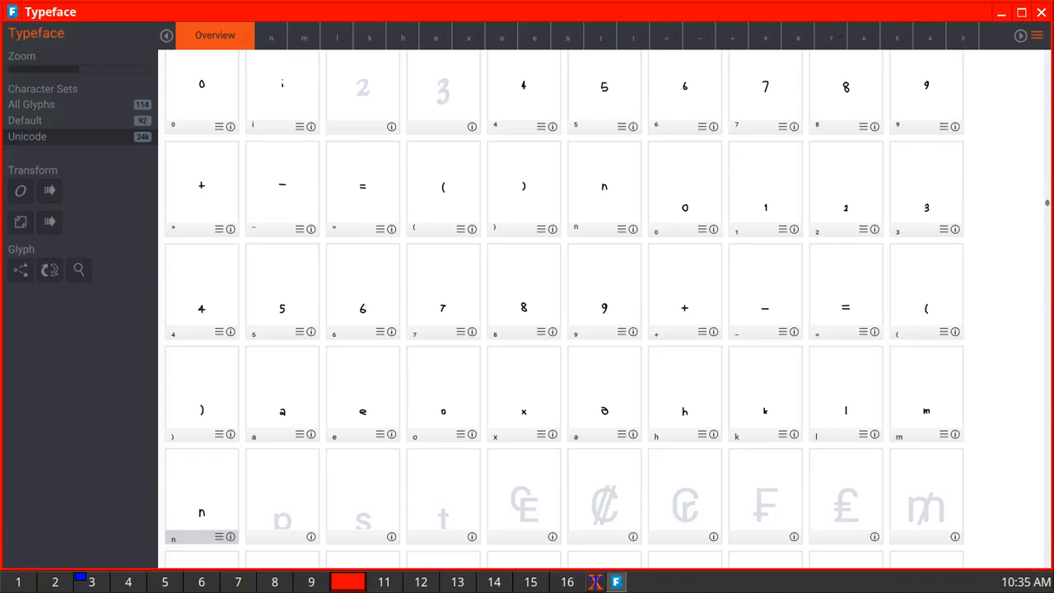
# - Draw the subscript p as a vertical stem with a bowl and the subscript s as one curved stroke in their glyphs
pyautogui.doubleClick(282, 502)
pyautogui.moveTo(568, 386); pyautogui.dragTo(566, 508)
pyautogui.moveTo(567, 431)
pyautogui.mouseDown()
pyautogui.moveTo(592, 393)
pyautogui.moveTo(610, 410)
pyautogui.moveTo(608, 429)
pyautogui.moveTo(565, 427)
pyautogui.mouseUp()
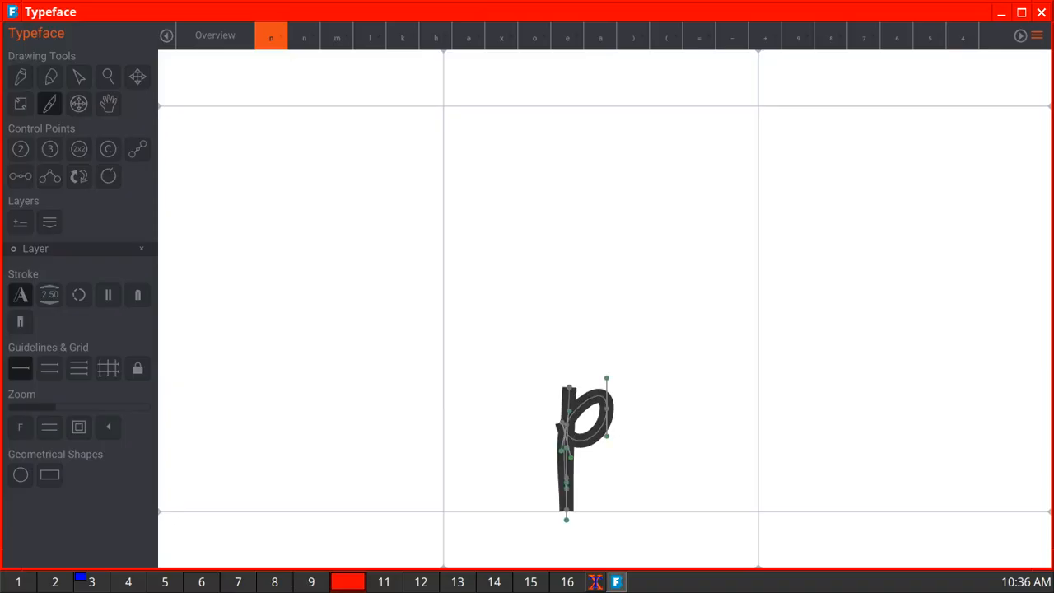
pyautogui.click(215, 36)
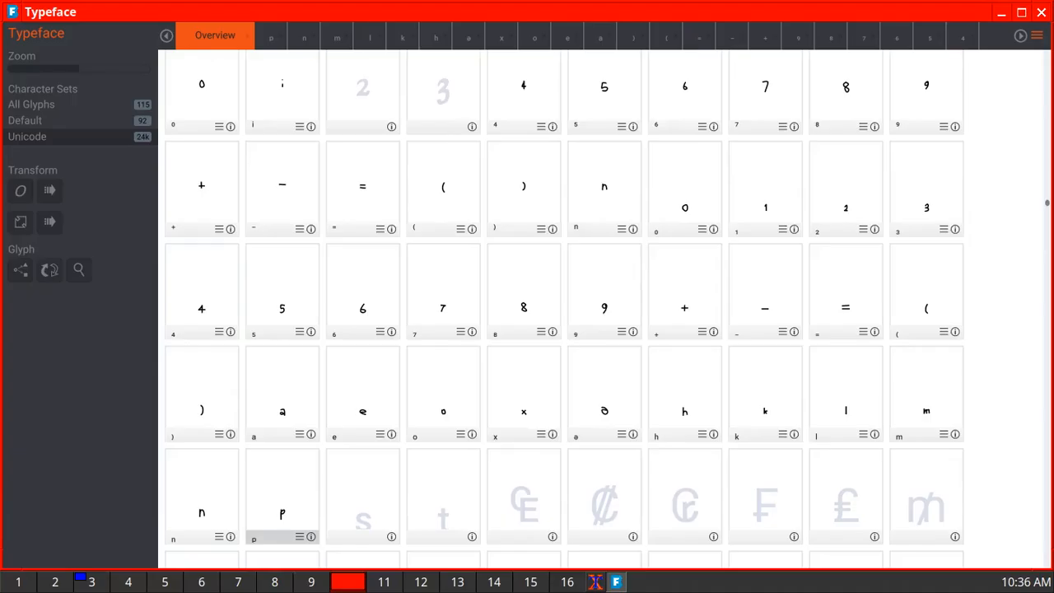
pyautogui.click(363, 497)
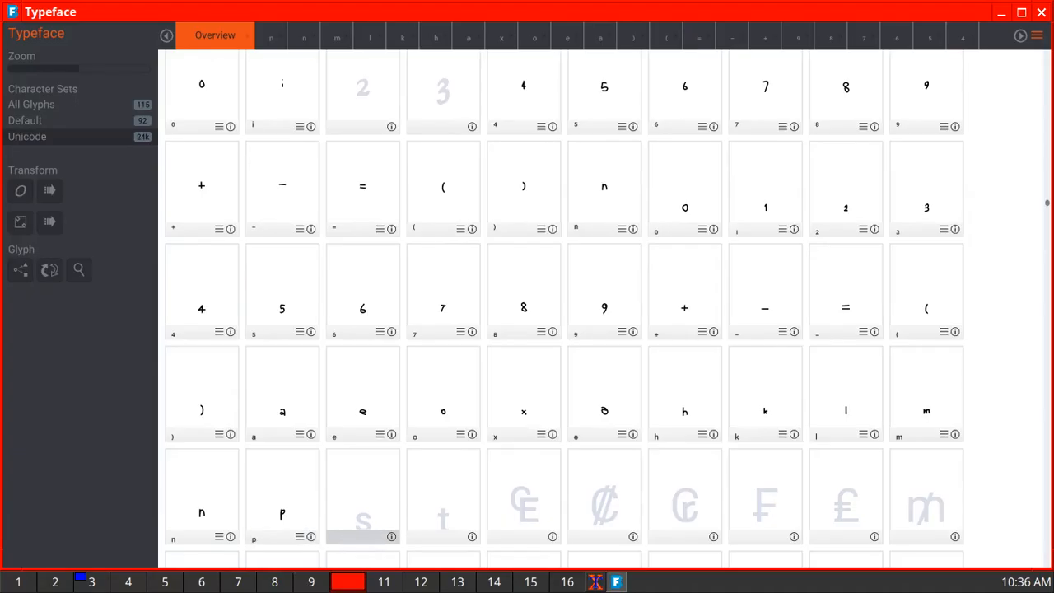
pyautogui.doubleClick(363, 497)
pyautogui.moveTo(612, 387)
pyautogui.mouseDown()
pyautogui.moveTo(588, 374)
pyautogui.moveTo(571, 385)
pyautogui.moveTo(602, 452)
pyautogui.moveTo(584, 469)
pyautogui.moveTo(560, 469)
pyautogui.mouseUp()
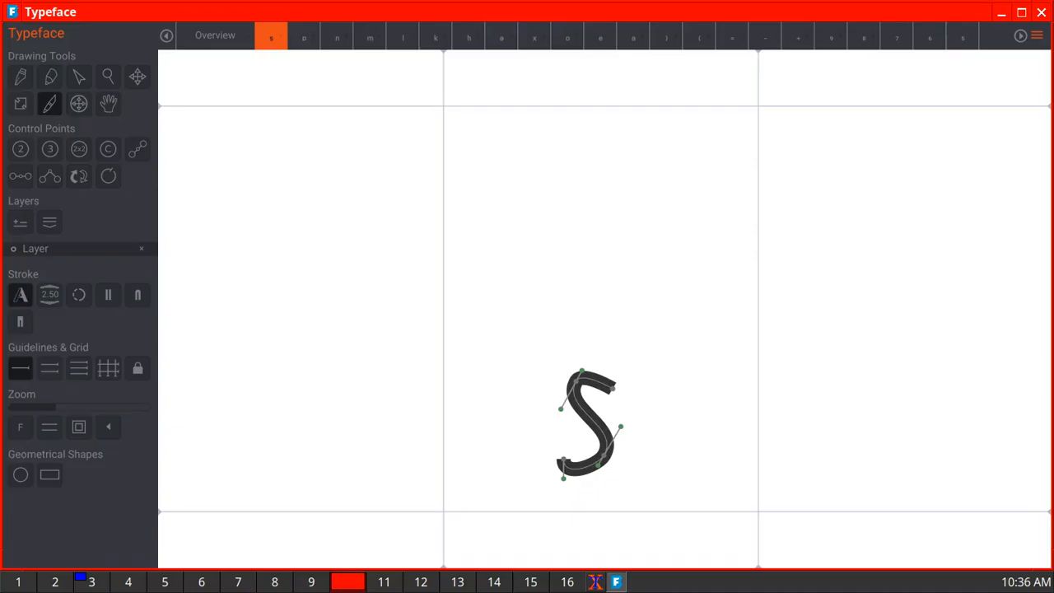
pyautogui.click(215, 36)
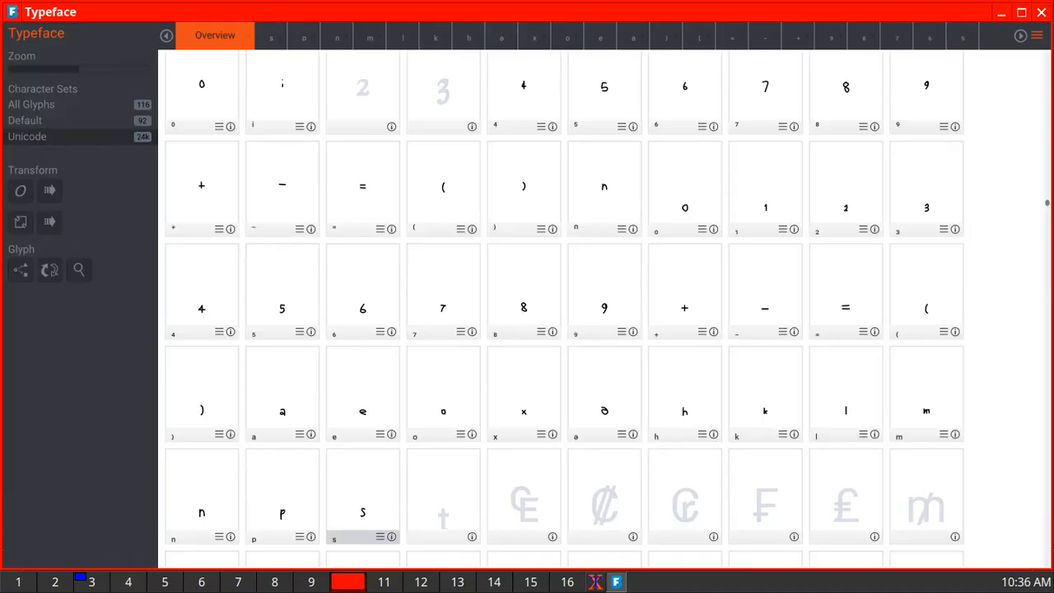
# - Draw the subscript t with one vertical and one horizontal stroke, and check the Unicode details of the euro-currency sign
pyautogui.doubleClick(443, 497)
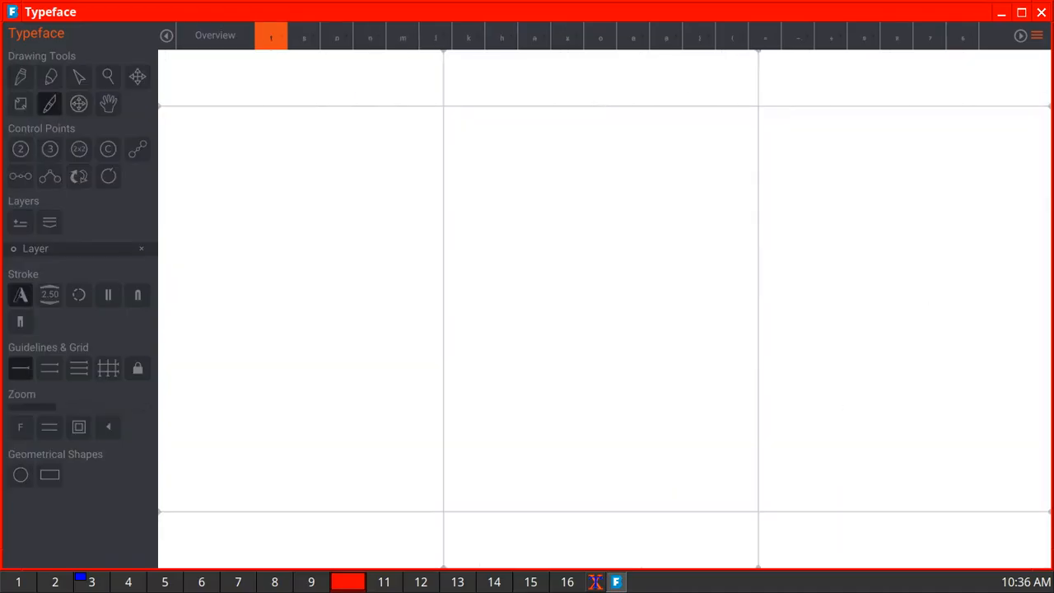
pyautogui.moveTo(596, 385); pyautogui.dragTo(596, 486)
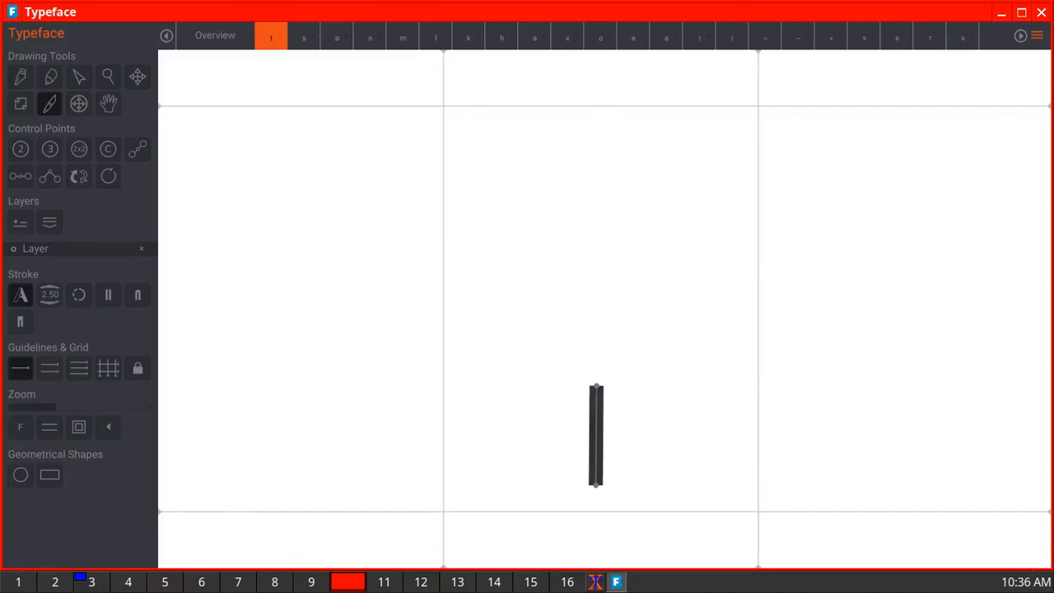
pyautogui.moveTo(558, 423); pyautogui.dragTo(624, 423)
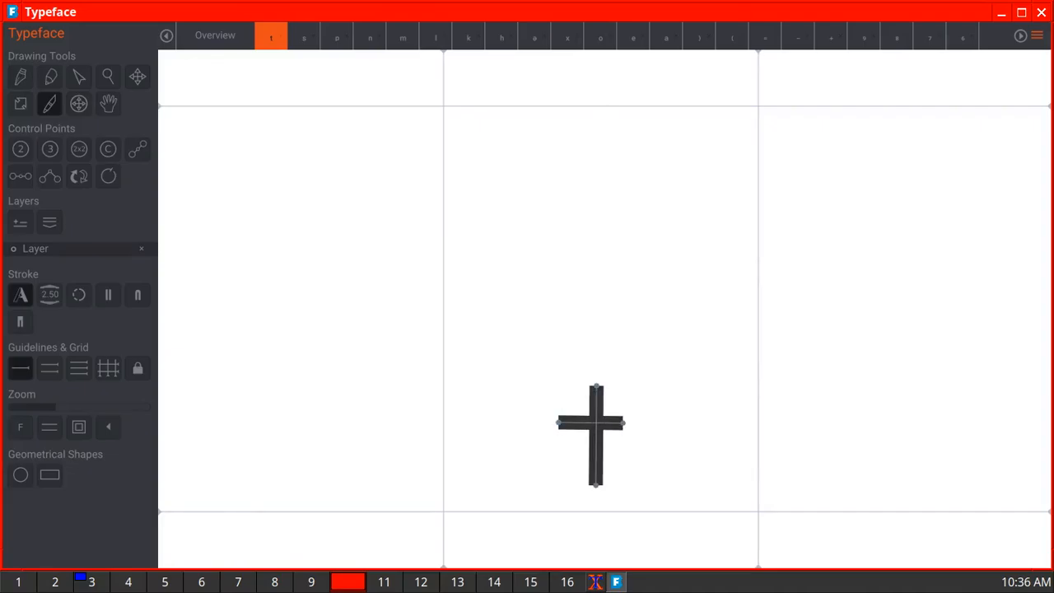
pyautogui.click(215, 36)
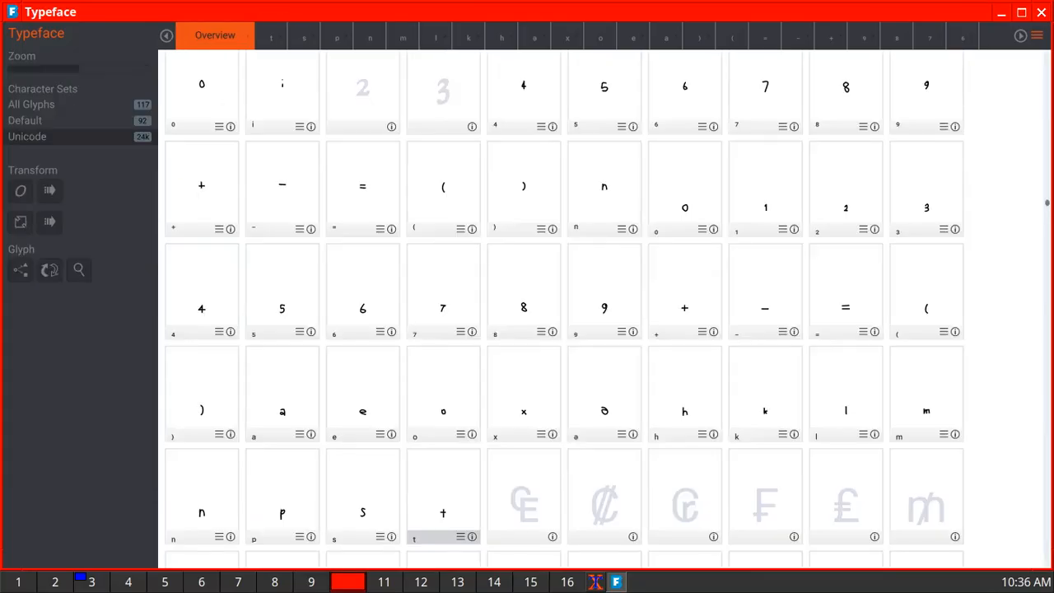
pyautogui.click(553, 536)
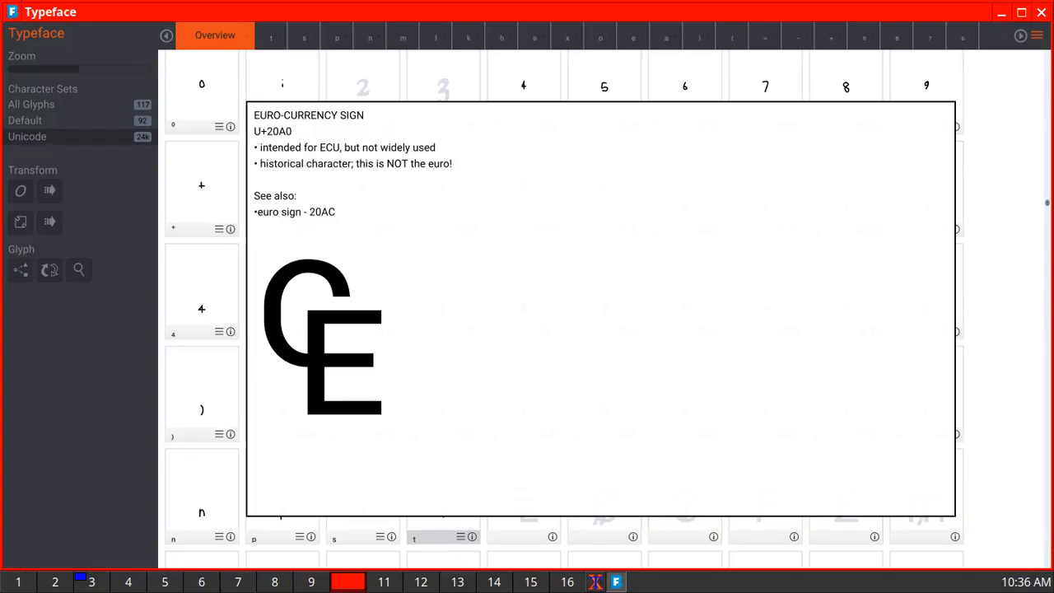
pyautogui.click(553, 537)
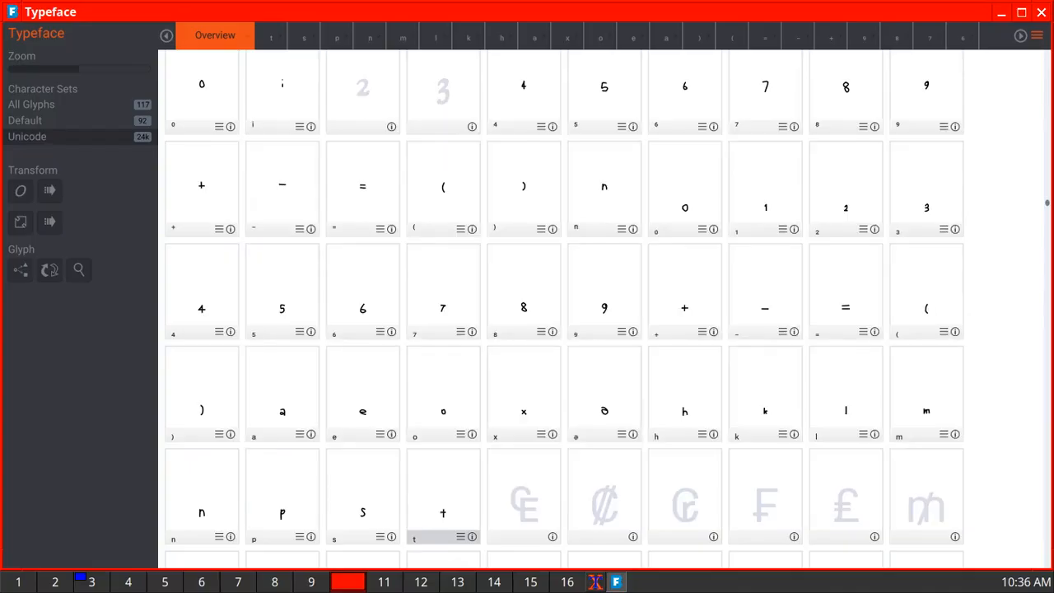